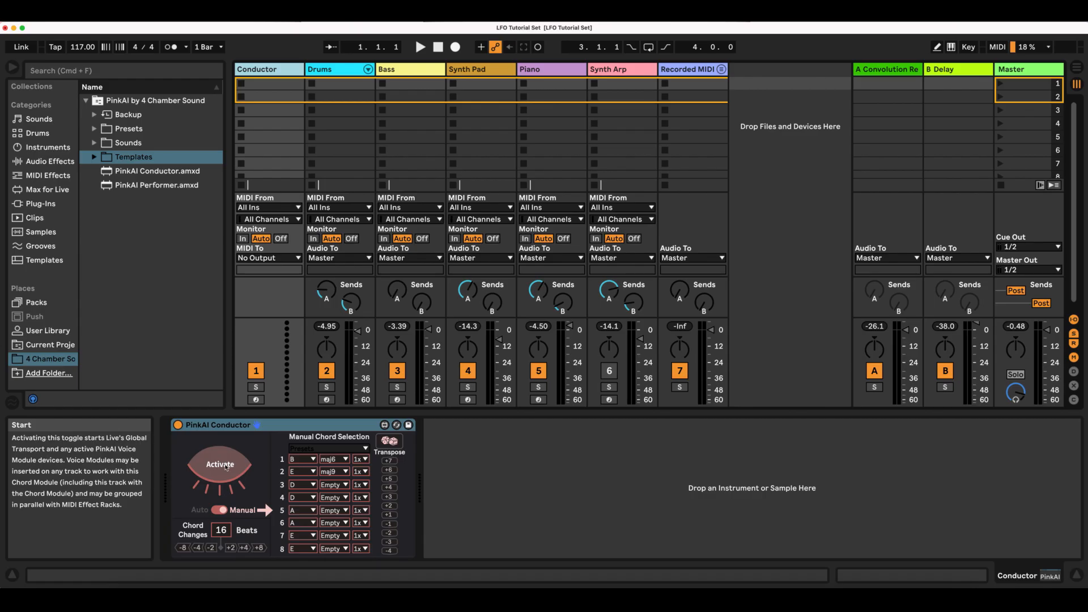
# Start playback from the PinkAI Conductor and solo the Drums track.
pyautogui.click(226, 466)
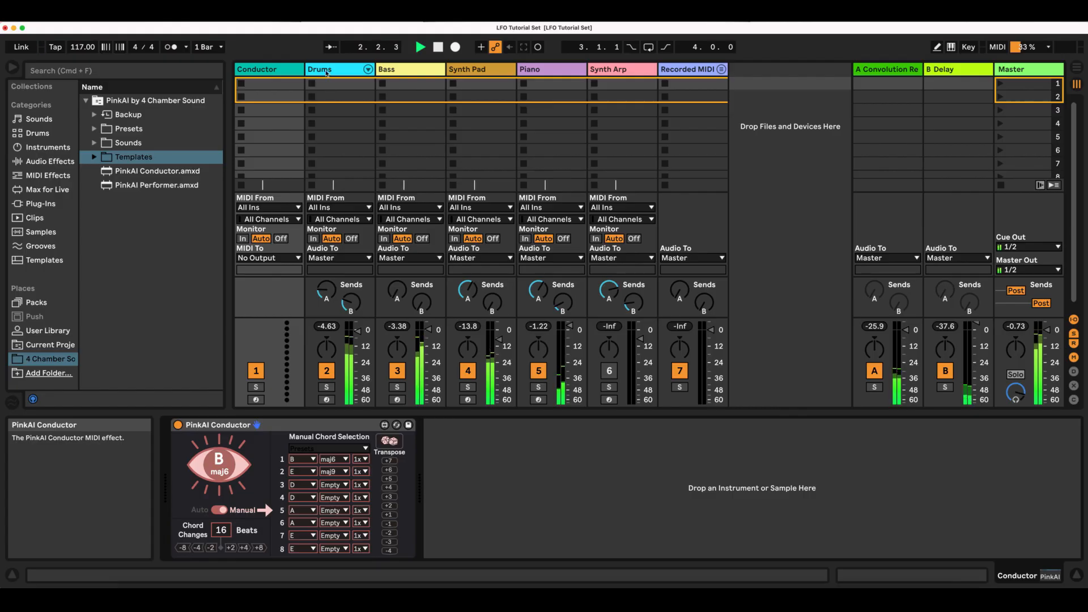
pyautogui.click(322, 295)
pyautogui.click(326, 387)
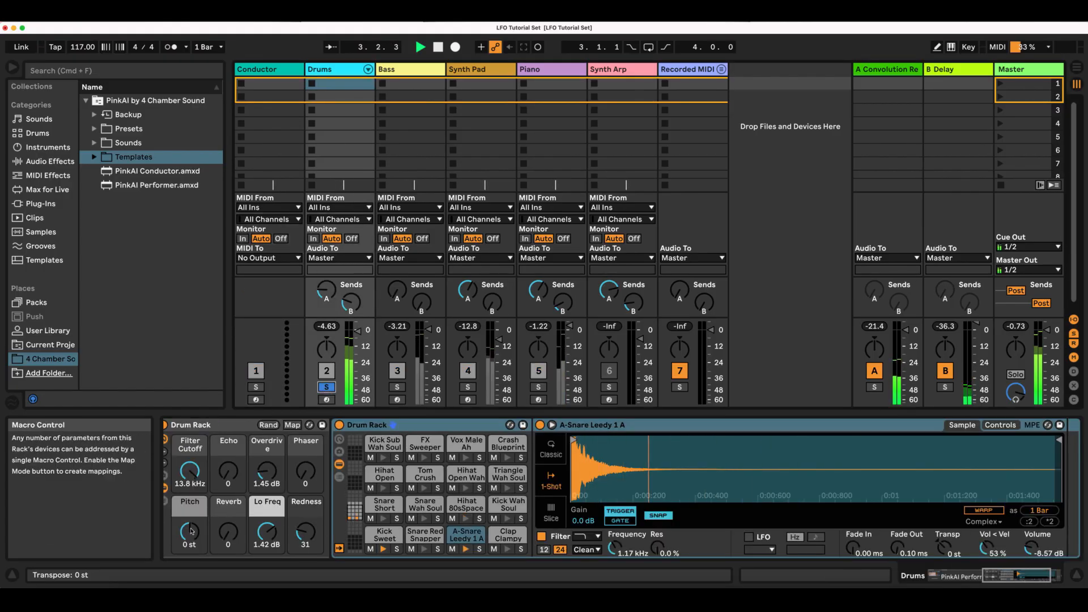
# View the PinkAI Performer settings of the Bass Drum, Snare and Hihat chains in the Drums track's MIDI Effect Rack.
pyautogui.hscroll(-10, 257, 474)
pyautogui.click(245, 461)
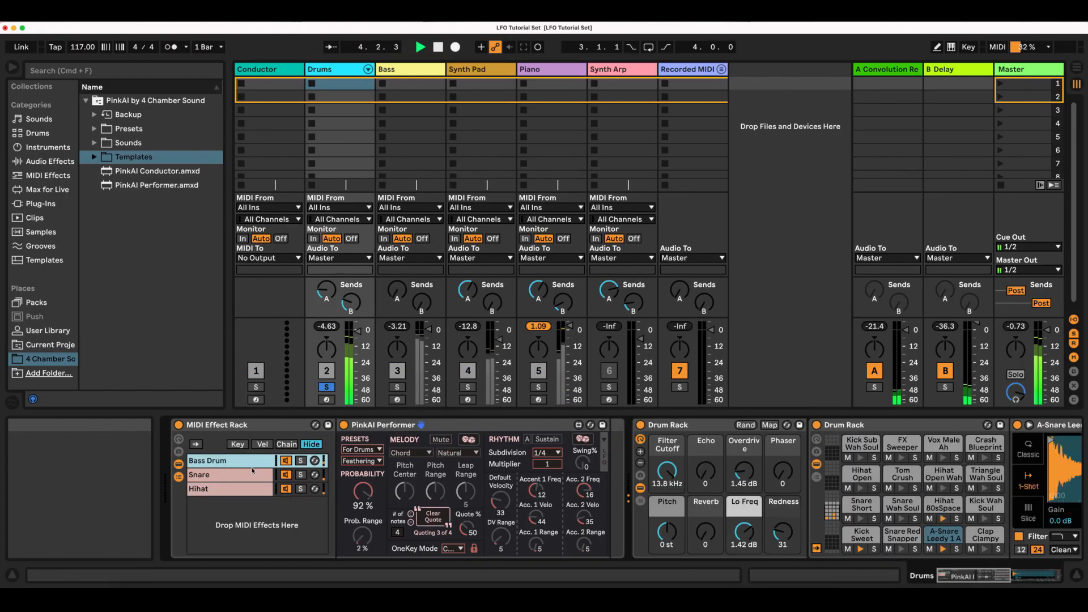
pyautogui.click(246, 476)
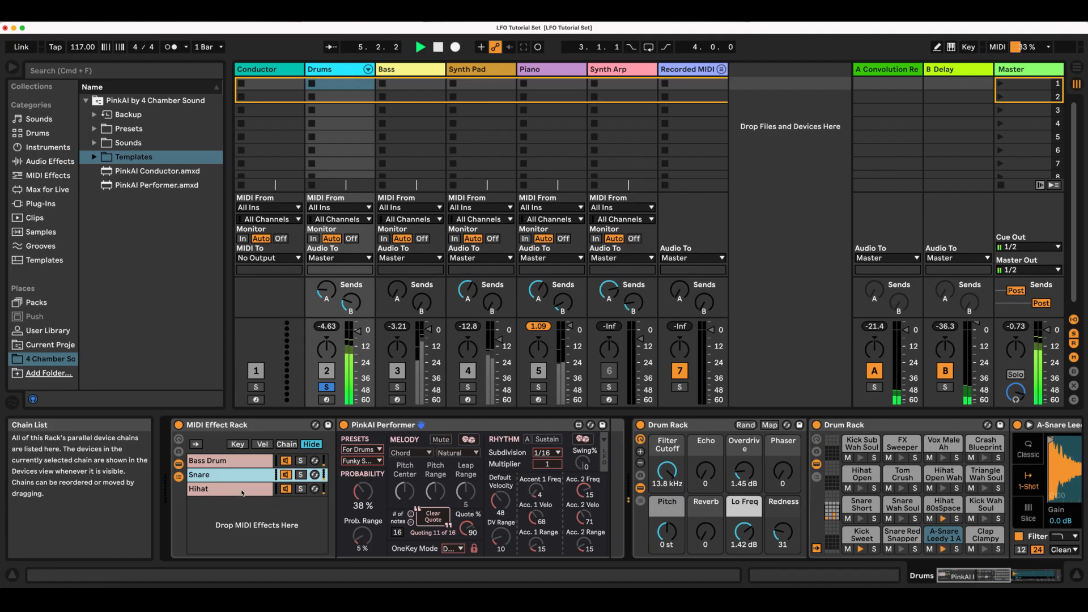
pyautogui.click(242, 490)
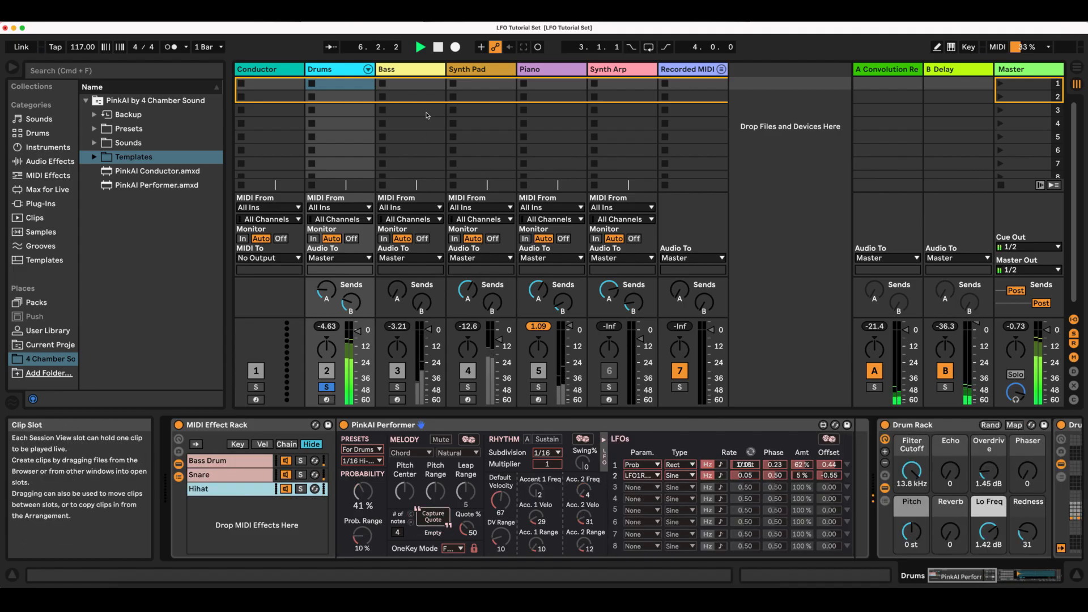
# Solo the Bass and Synth Pad tracks in turn, viewing the pad's Mid, MidHigh and High Performer chains.
pyautogui.click(413, 74)
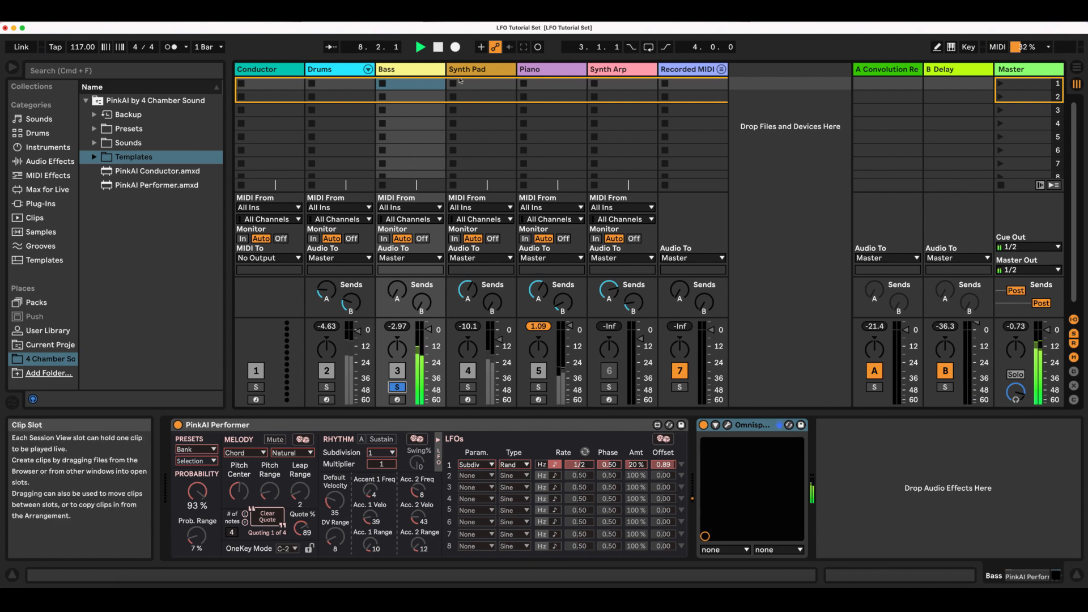
pyautogui.click(464, 72)
pyautogui.click(468, 387)
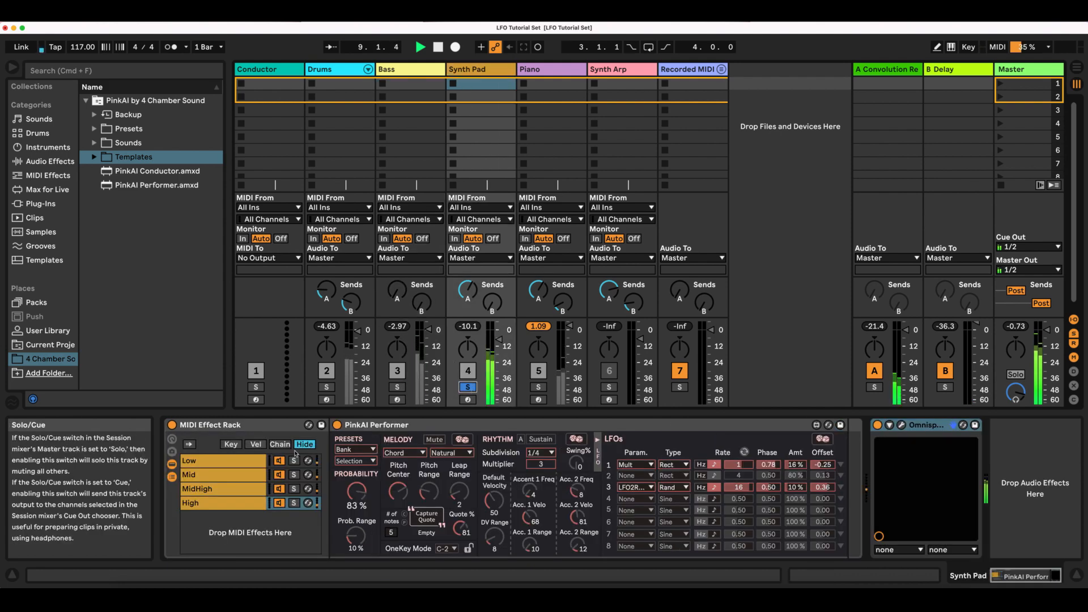
pyautogui.click(244, 475)
pyautogui.click(239, 489)
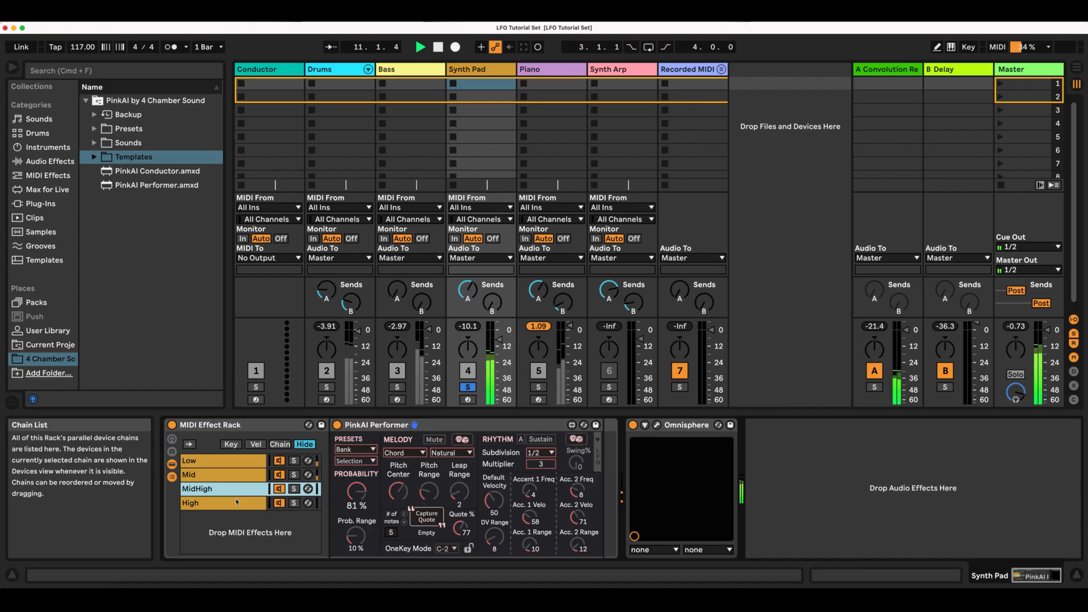
pyautogui.click(236, 503)
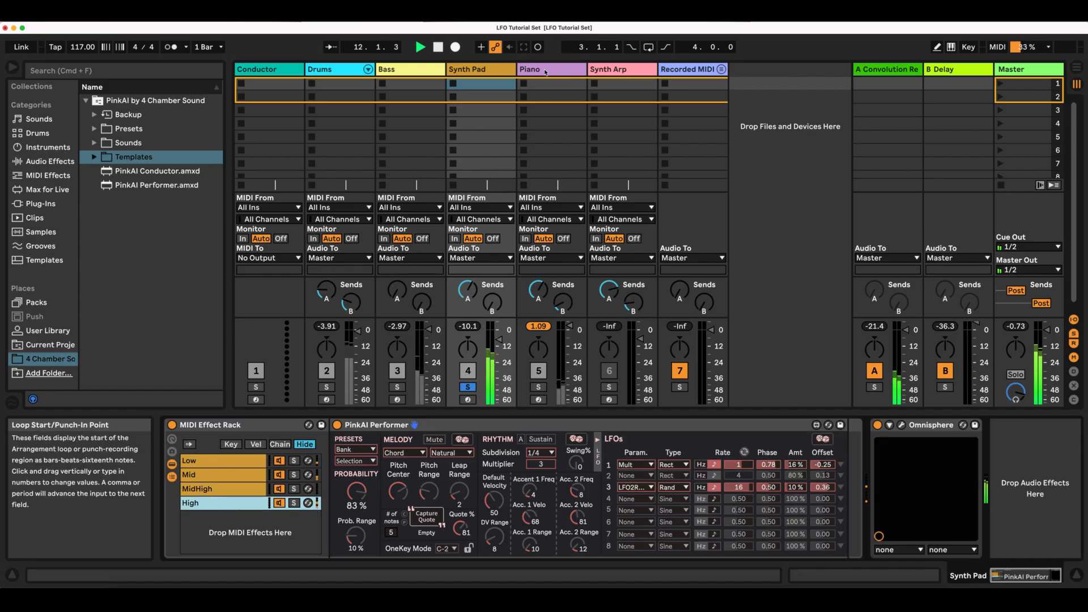
# Solo the Piano track and view the settings of each of its four PinkAI Performer chains.
pyautogui.click(531, 392)
pyautogui.click(532, 390)
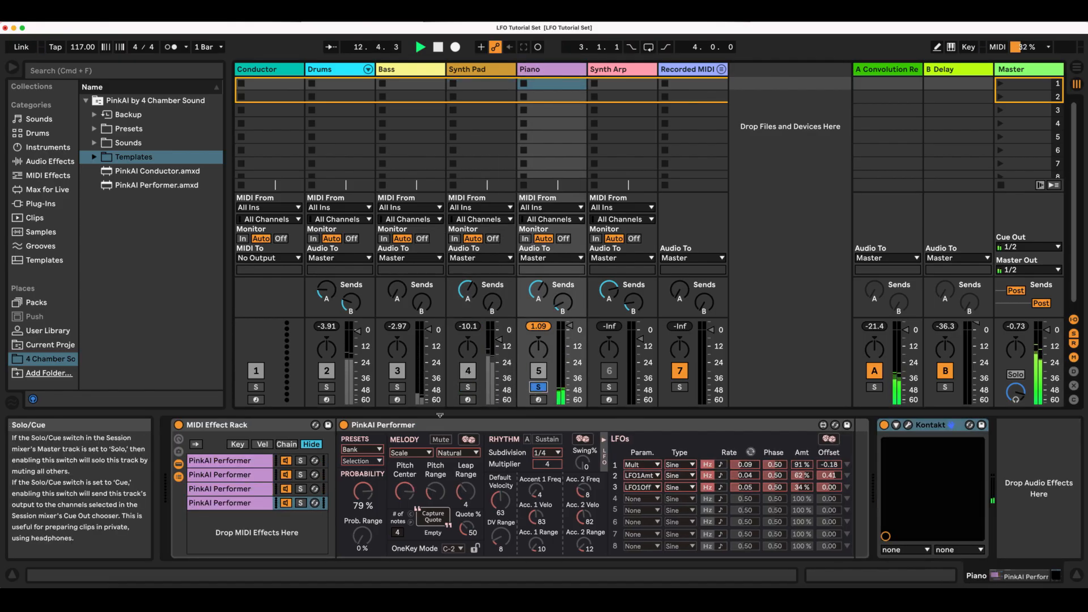
pyautogui.click(262, 462)
pyautogui.click(256, 477)
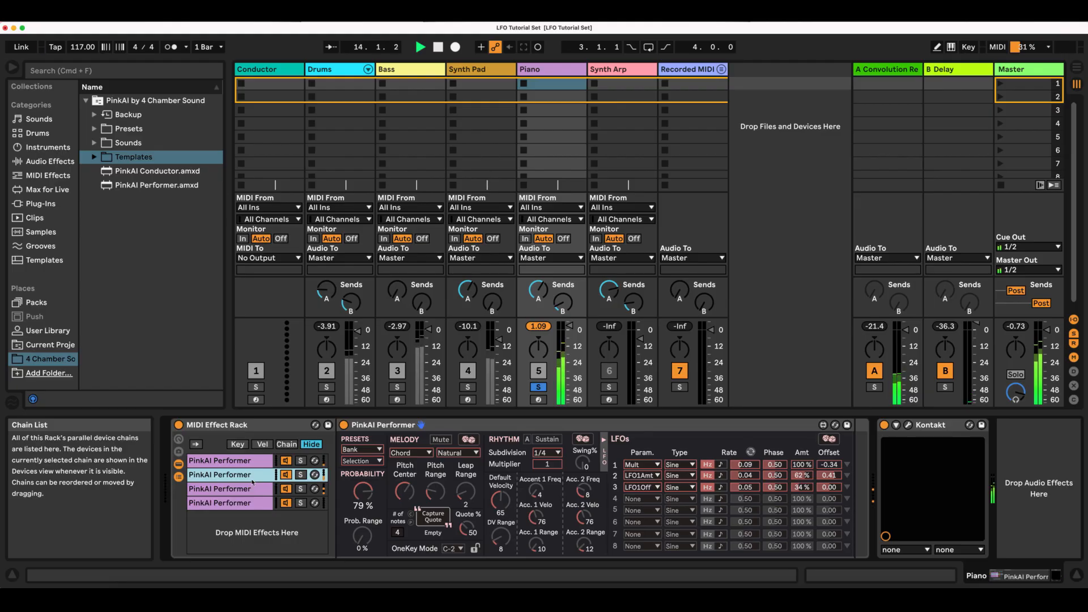
pyautogui.click(247, 488)
pyautogui.click(244, 503)
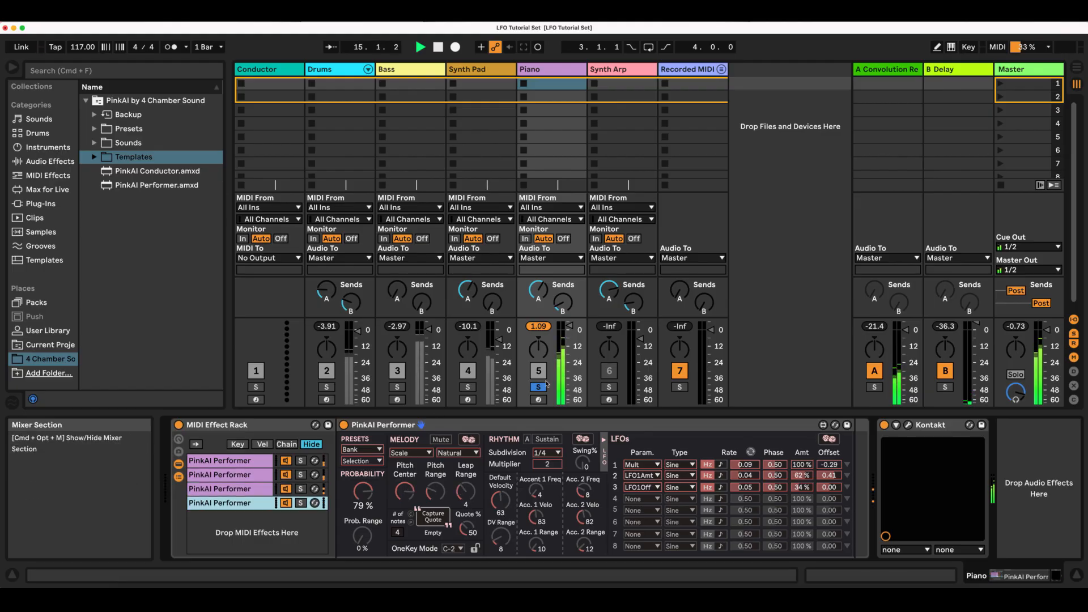
# Turn off the Piano solo and add PinkAI Performer.amxd before Omnisphere on the Synth Arp track.
pyautogui.click(619, 70)
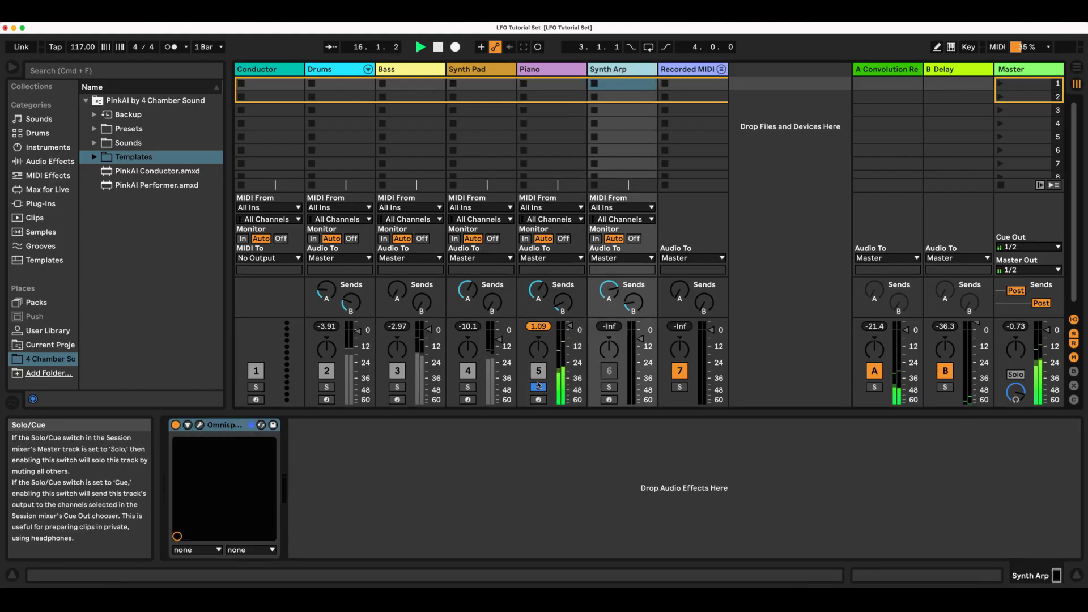
pyautogui.click(538, 387)
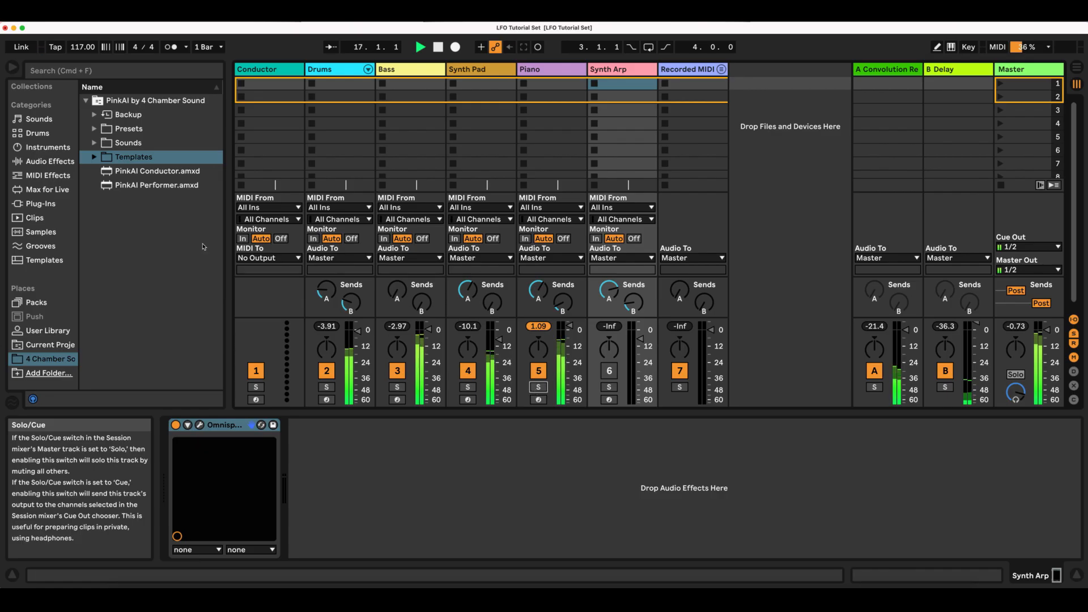
pyautogui.click(159, 185)
pyautogui.moveTo(153, 396); pyautogui.dragTo(173, 438)
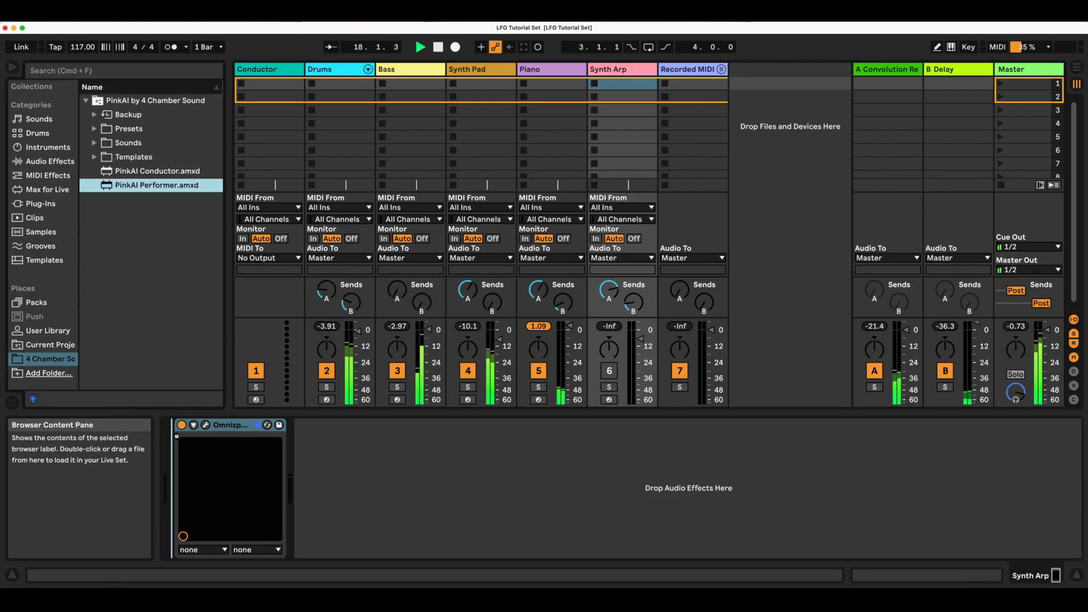
pyautogui.moveTo(175, 437); pyautogui.dragTo(176, 438)
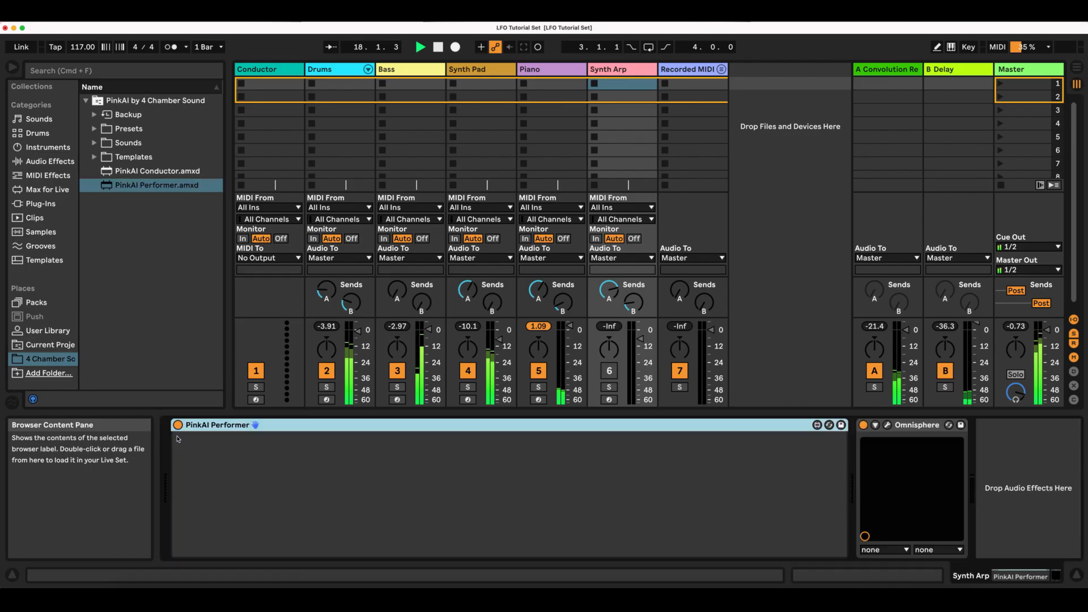
# Load the Arp 1/16 preset from the arpeggio preset bank into the Synth Arp's PinkAI Performer.
pyautogui.click(195, 449)
pyautogui.click(192, 495)
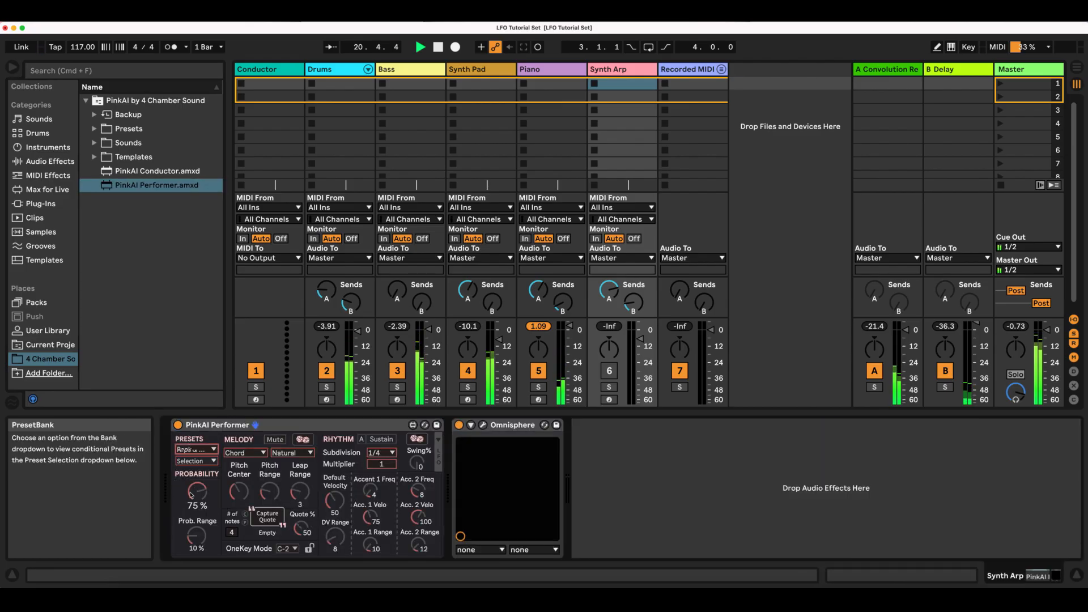
pyautogui.click(195, 461)
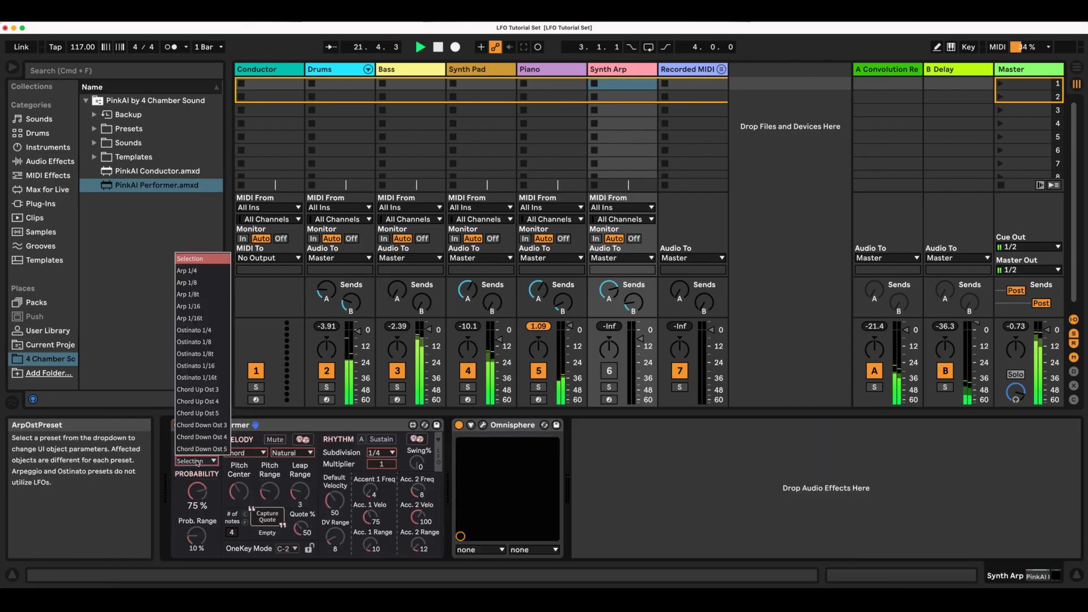
pyautogui.click(192, 306)
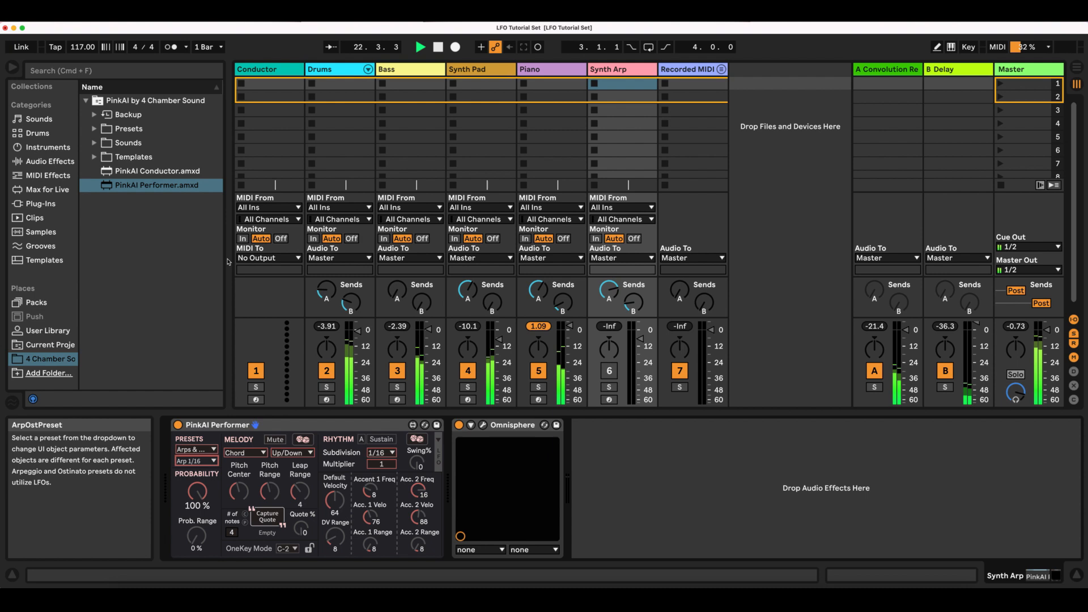
# Activate the PinkAI Conductor again and unmute the Synth Arp track.
pyautogui.click(260, 94)
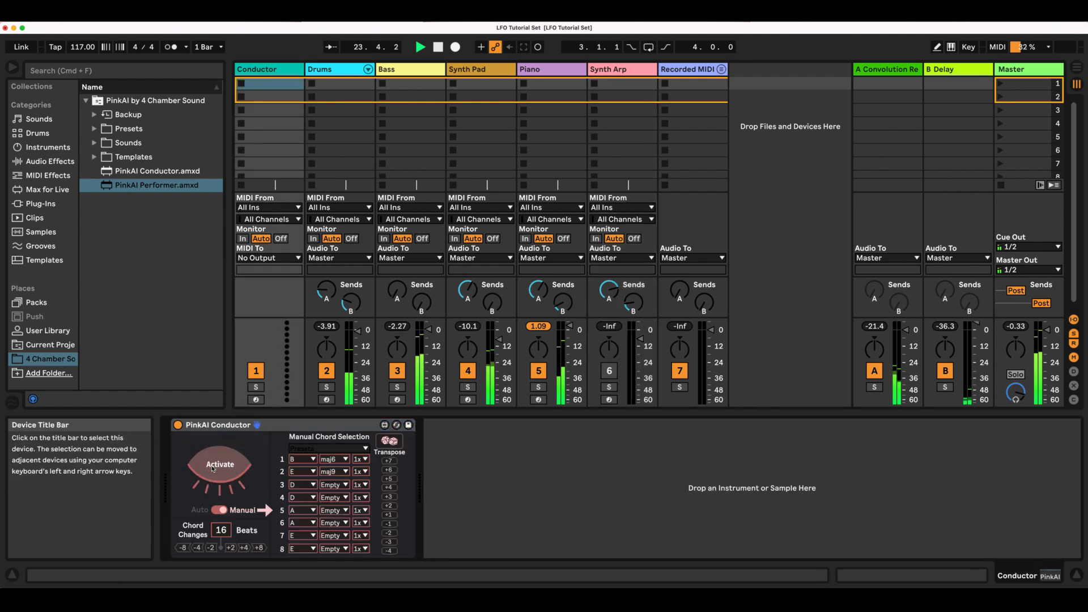
pyautogui.click(213, 469)
pyautogui.click(611, 83)
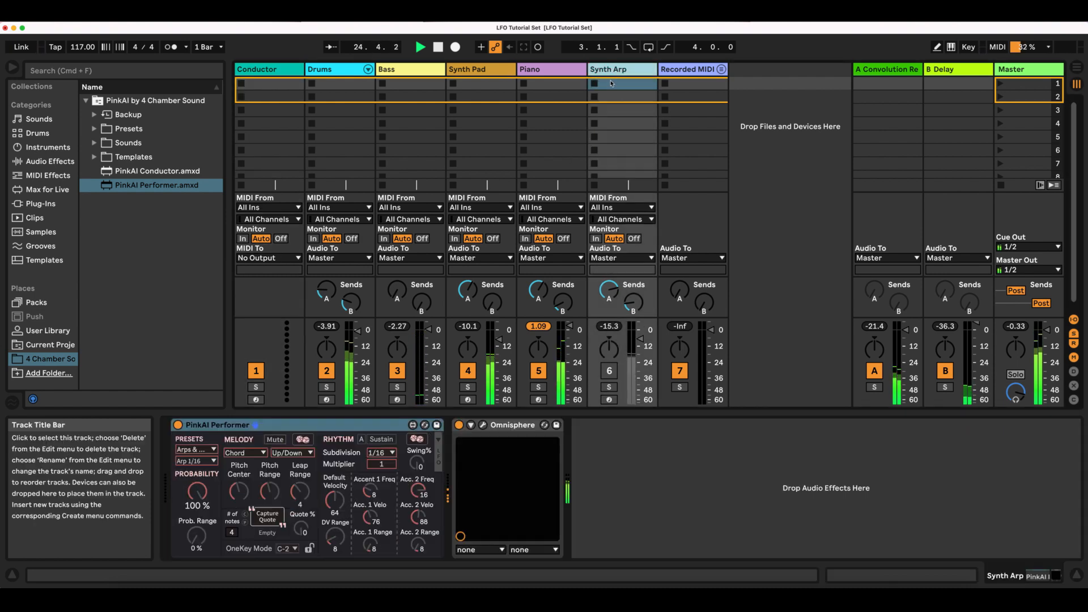
pyautogui.click(609, 371)
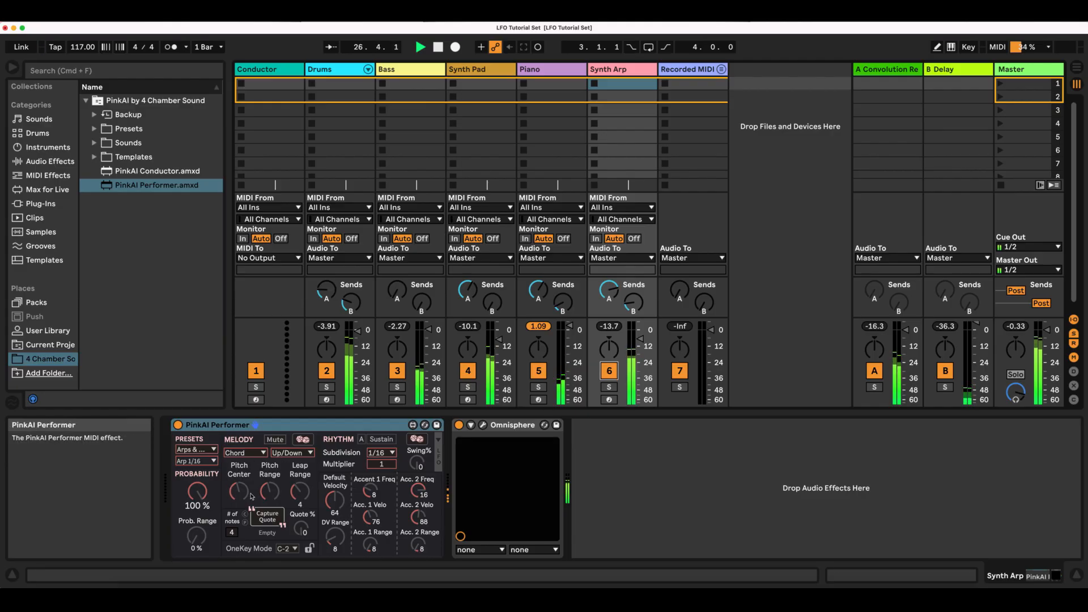
# Expand the Performer's LFO section with LFO 1's waveform display and assign LFO 1 to PitchCtr.
pyautogui.click(438, 441)
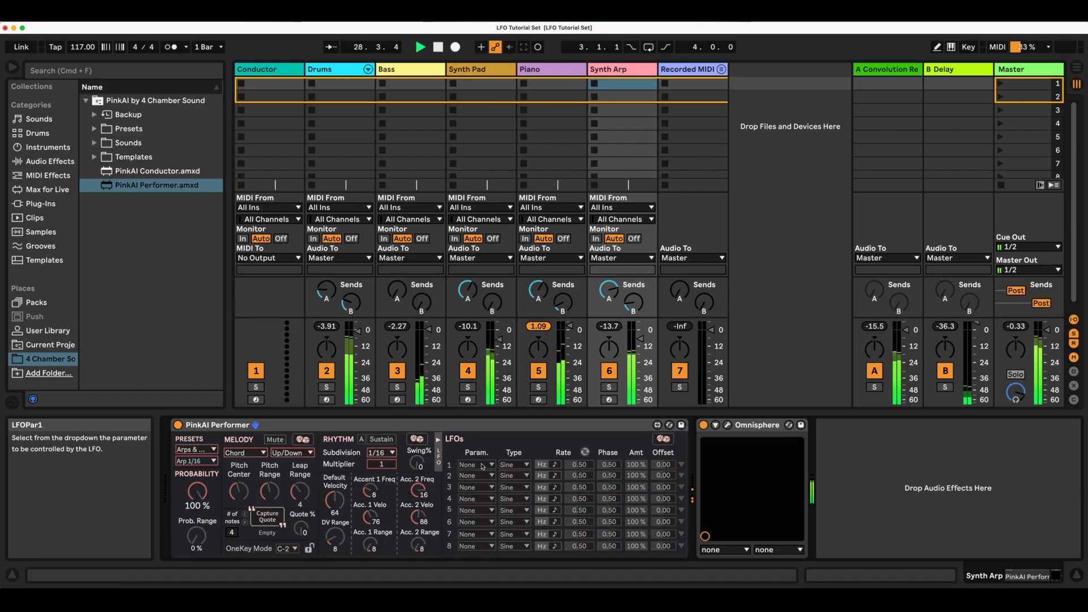
pyautogui.click(682, 465)
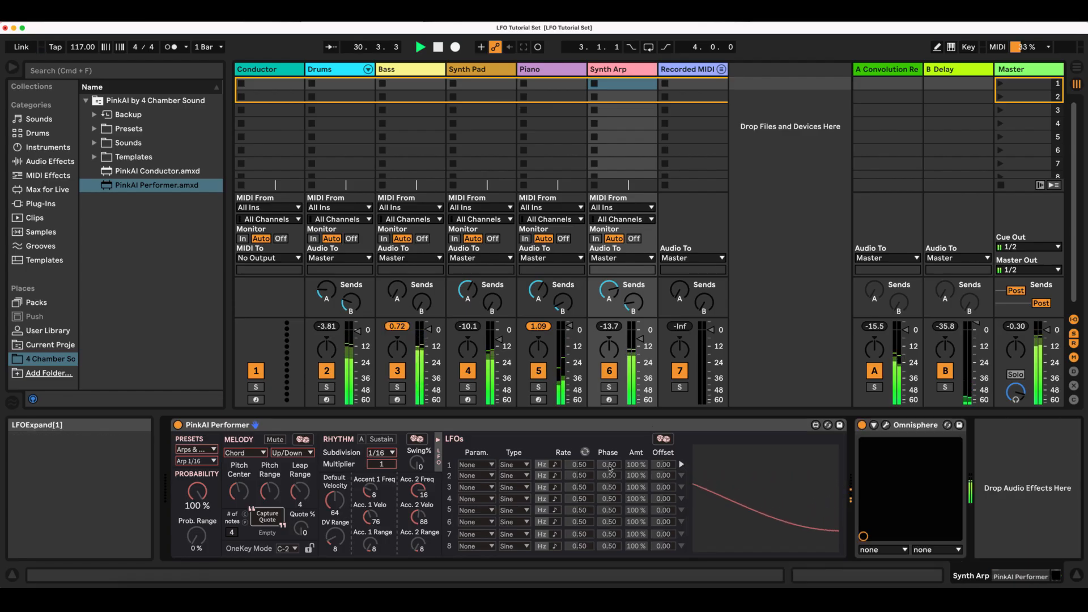
pyautogui.click(492, 467)
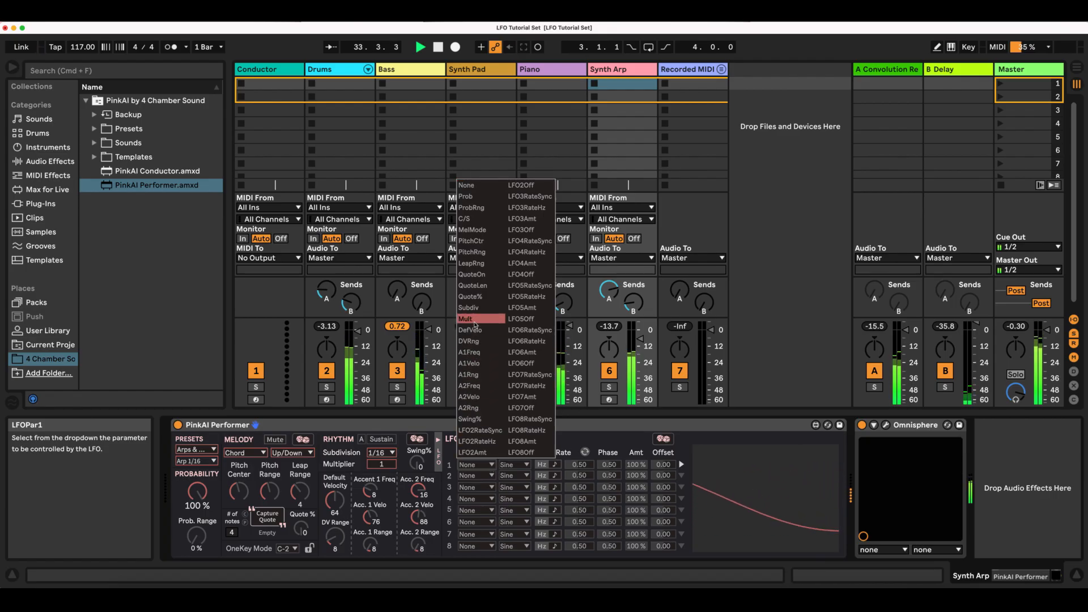
pyautogui.click(470, 241)
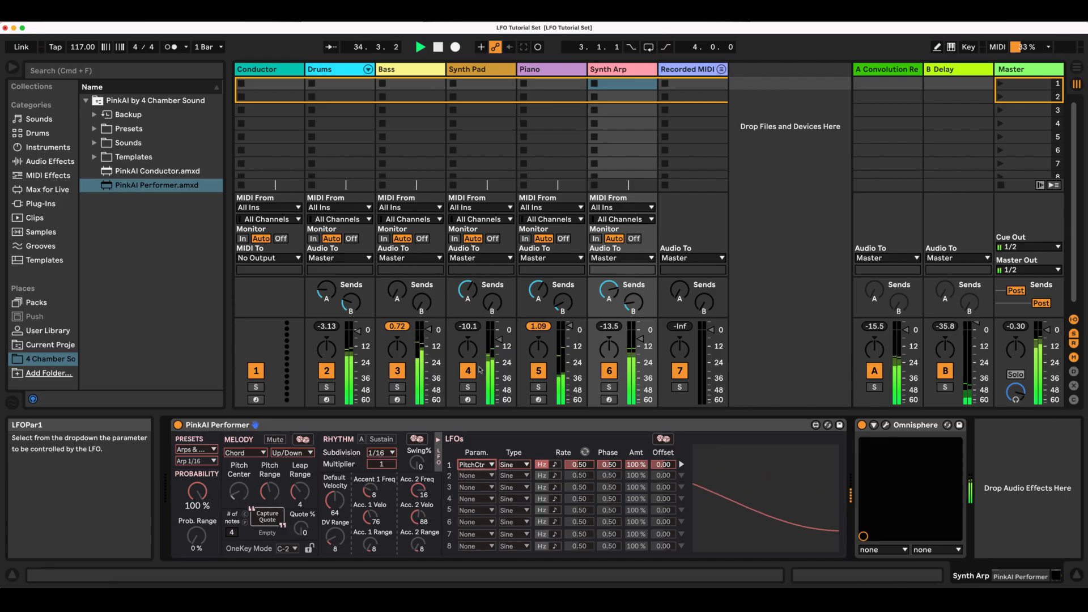
# Try the SawUp and SawDn waveform types on LFO 1.
pyautogui.click(515, 466)
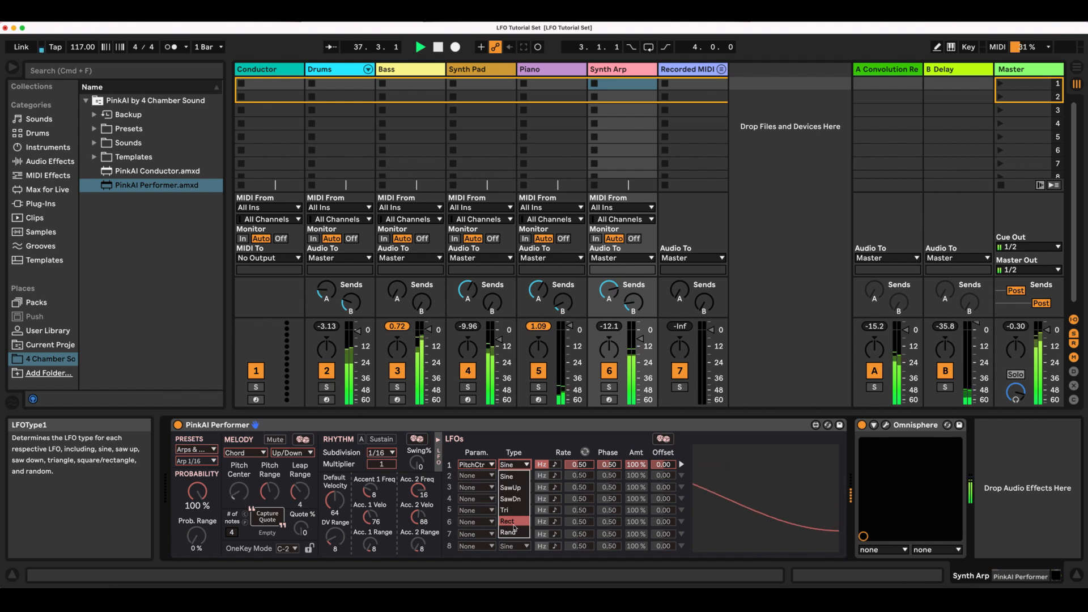
pyautogui.click(517, 487)
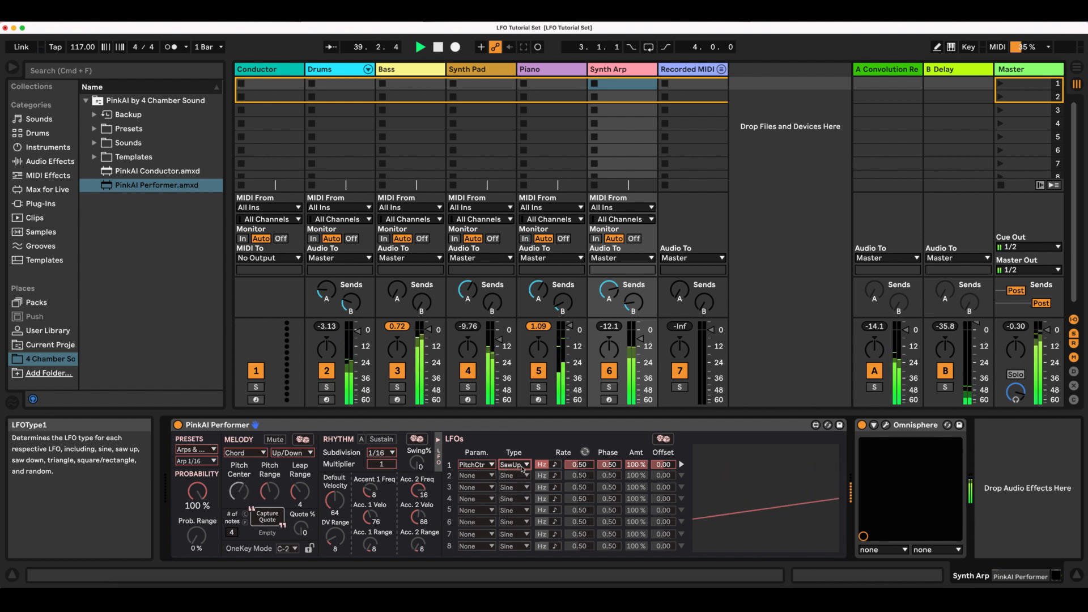
pyautogui.click(522, 468)
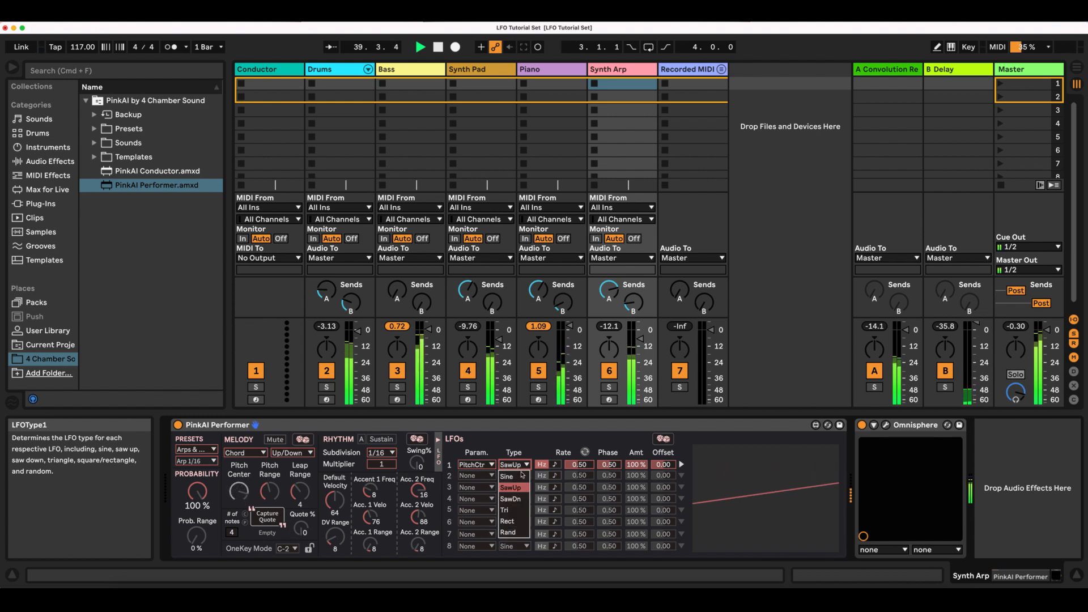
pyautogui.click(515, 500)
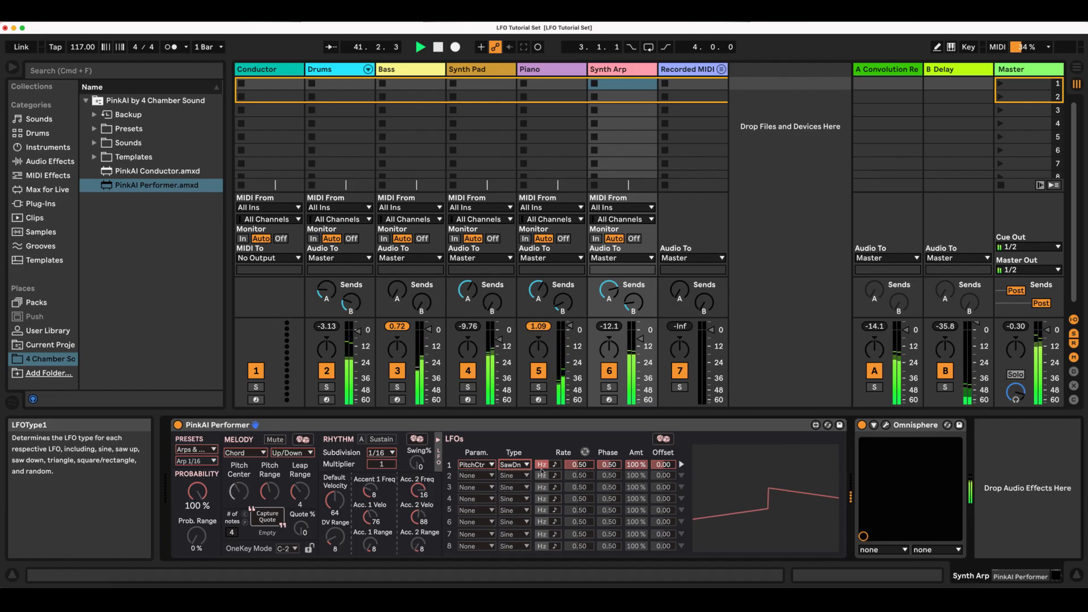
# Reduce LFO 1's amount to 51% and set its waveform type to Sine.
pyautogui.moveTo(635, 465); pyautogui.dragTo(635, 476)
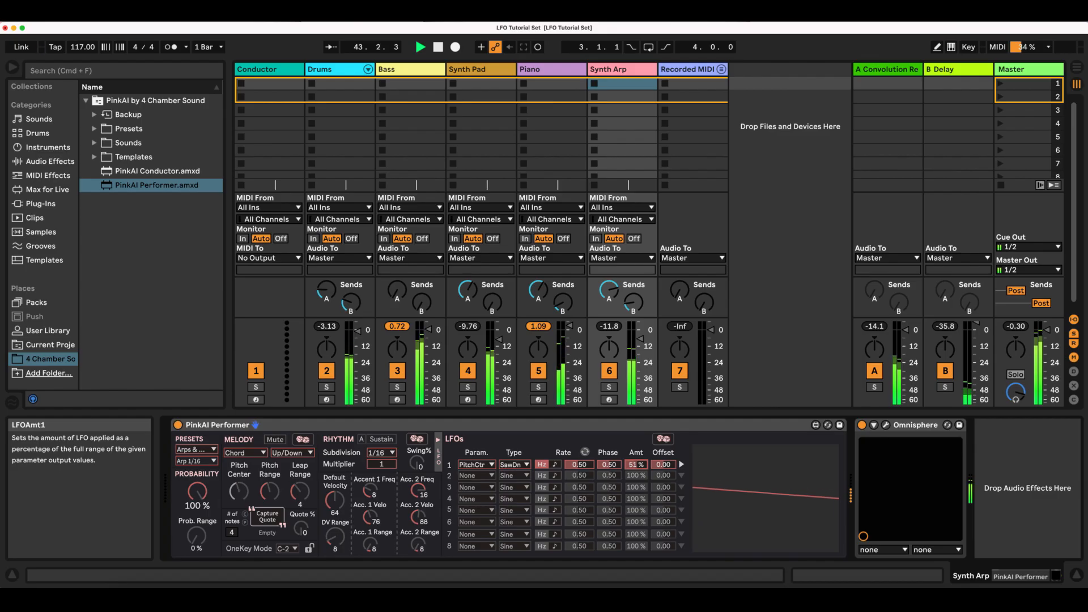
pyautogui.click(513, 465)
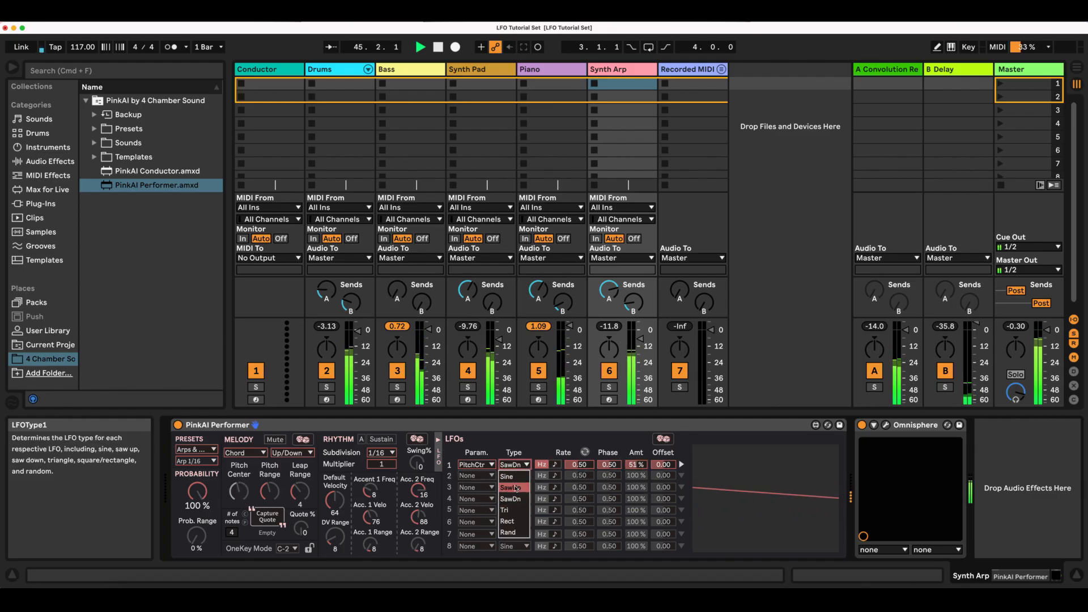
pyautogui.click(518, 480)
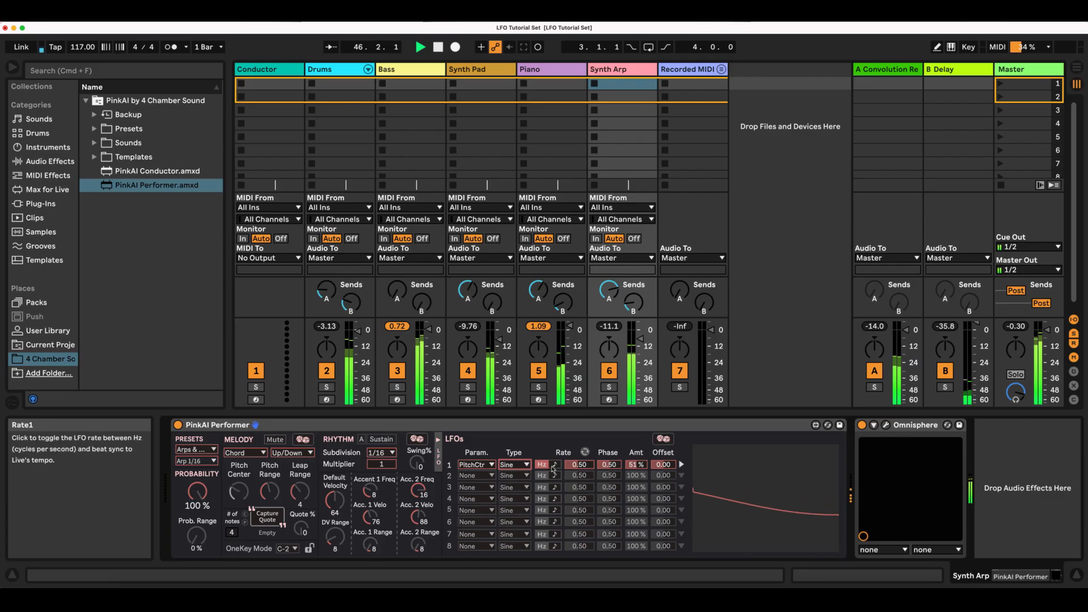
# Switch LFO 1's rate to tempo sync and set it to 1/2.
pyautogui.click(554, 466)
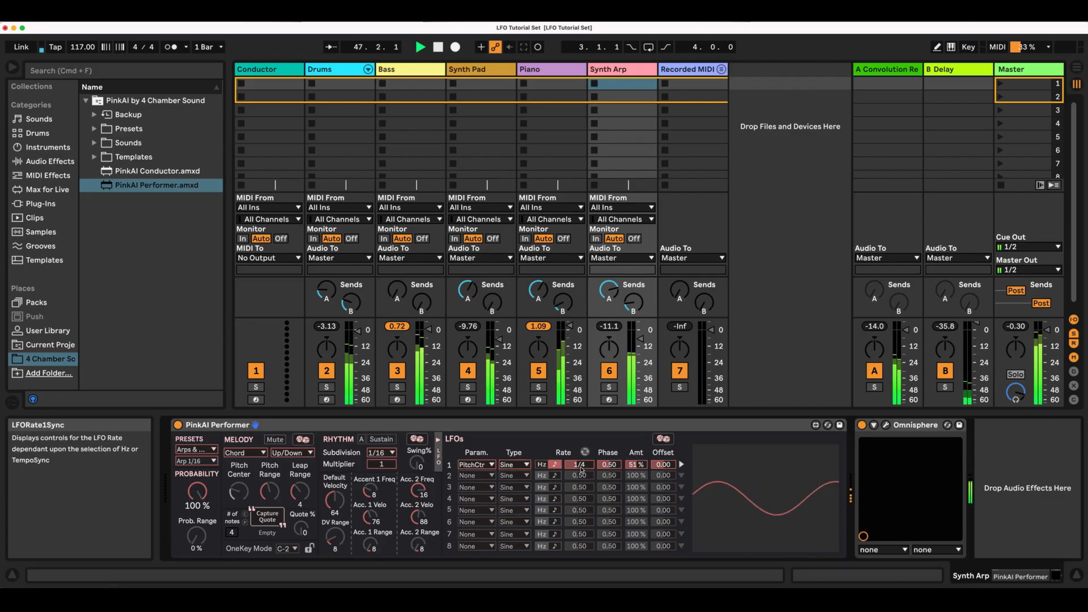
pyautogui.click(580, 467)
pyautogui.moveTo(581, 468); pyautogui.dragTo(581, 475)
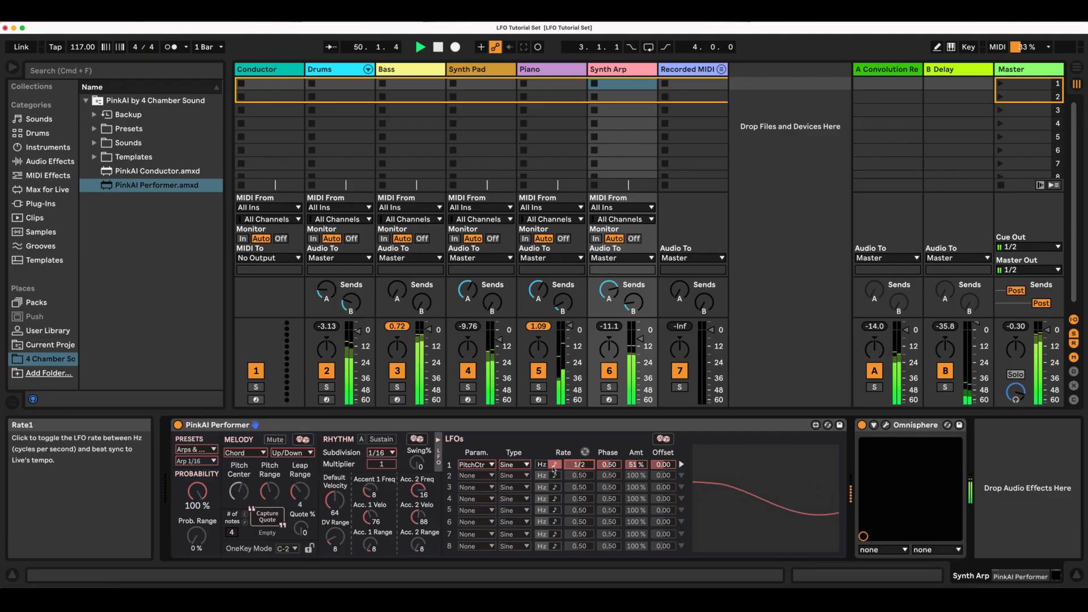
# Switch LFO 1's rate mode back to Hz, try a different phase, and reset the phase to 0.50.
pyautogui.click(554, 464)
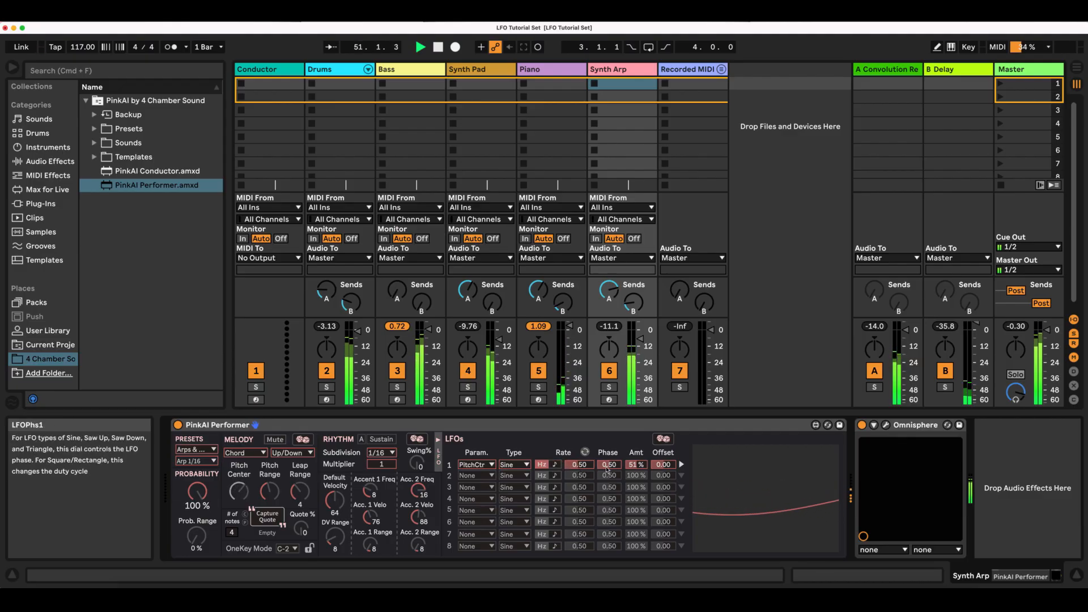
pyautogui.moveTo(609, 465); pyautogui.dragTo(608, 476)
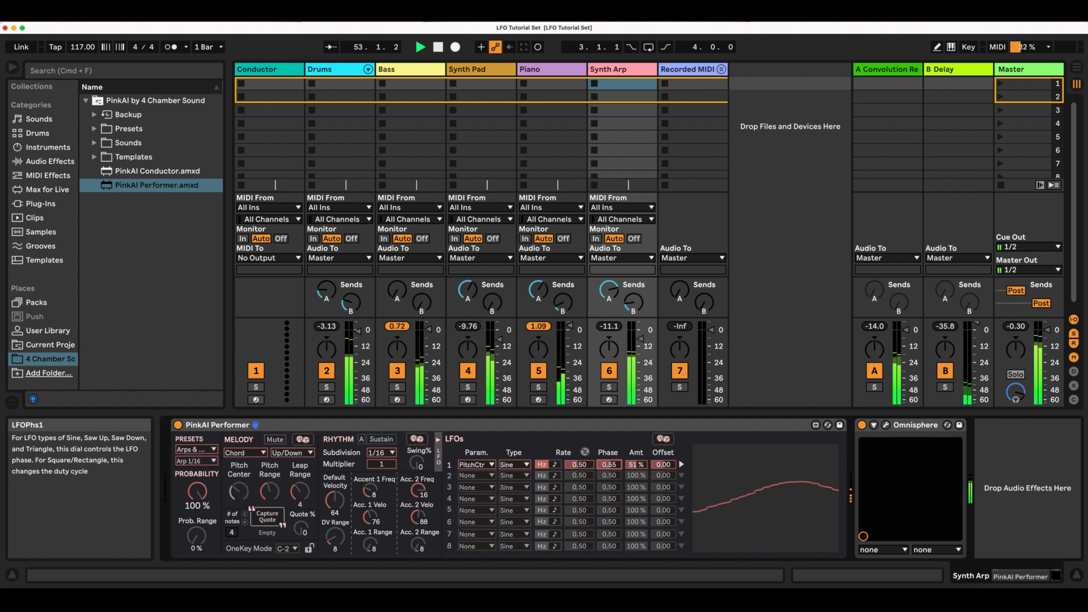
pyautogui.doubleClick(608, 468)
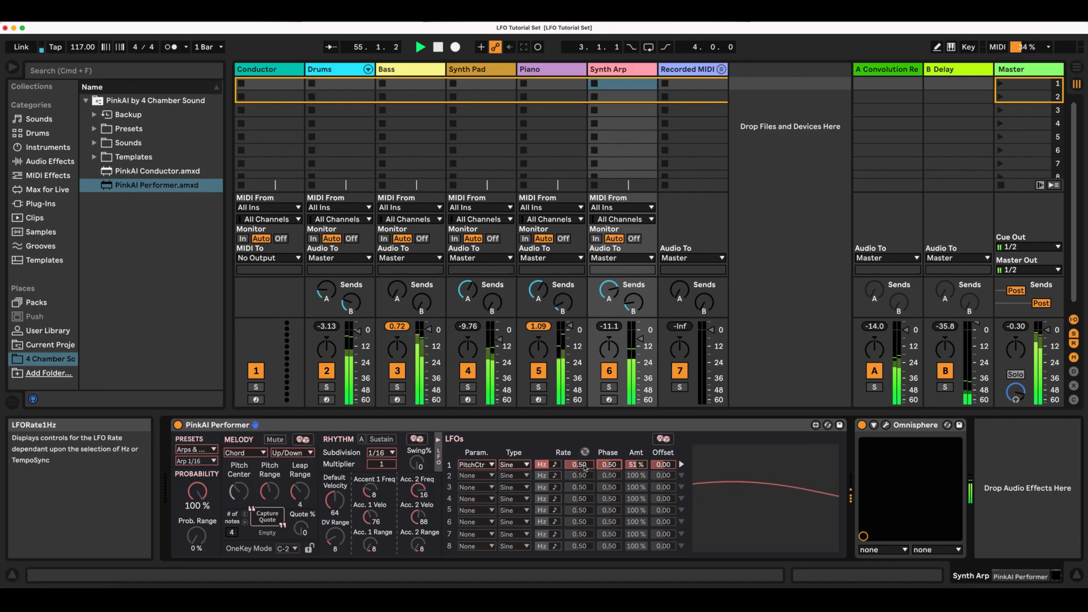
# Slow LFO 1's rate to 0.02 Hz, reduce its amount to 13%, and set its offset to -0.22.
pyautogui.moveTo(579, 465)
pyautogui.mouseDown()
pyautogui.moveTo(579, 479)
pyautogui.moveTo(579, 467)
pyautogui.mouseUp()
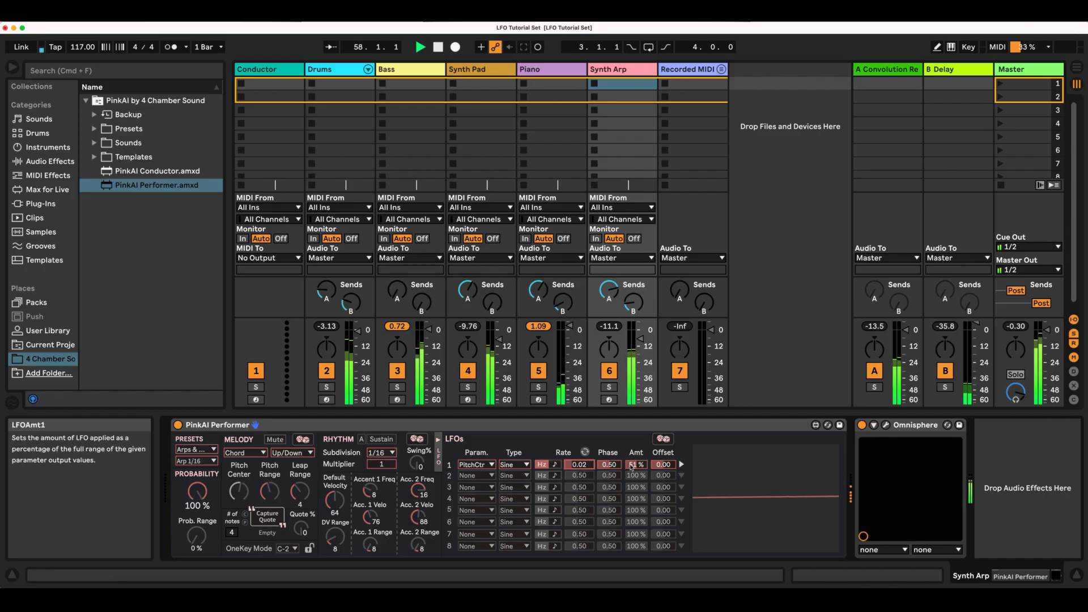
pyautogui.click(635, 465)
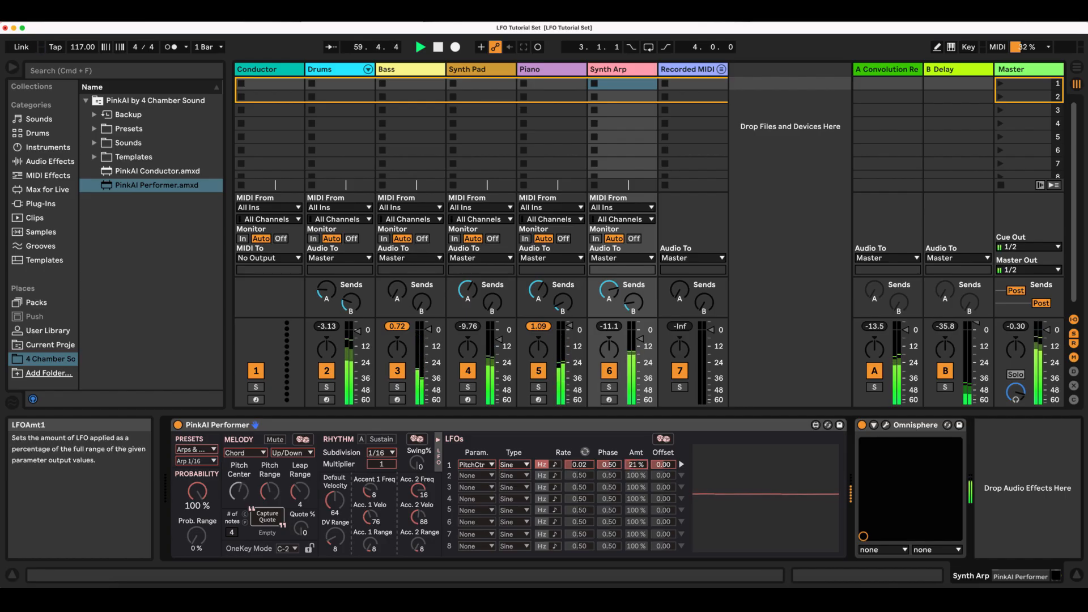
pyautogui.moveTo(635, 465); pyautogui.dragTo(635, 469)
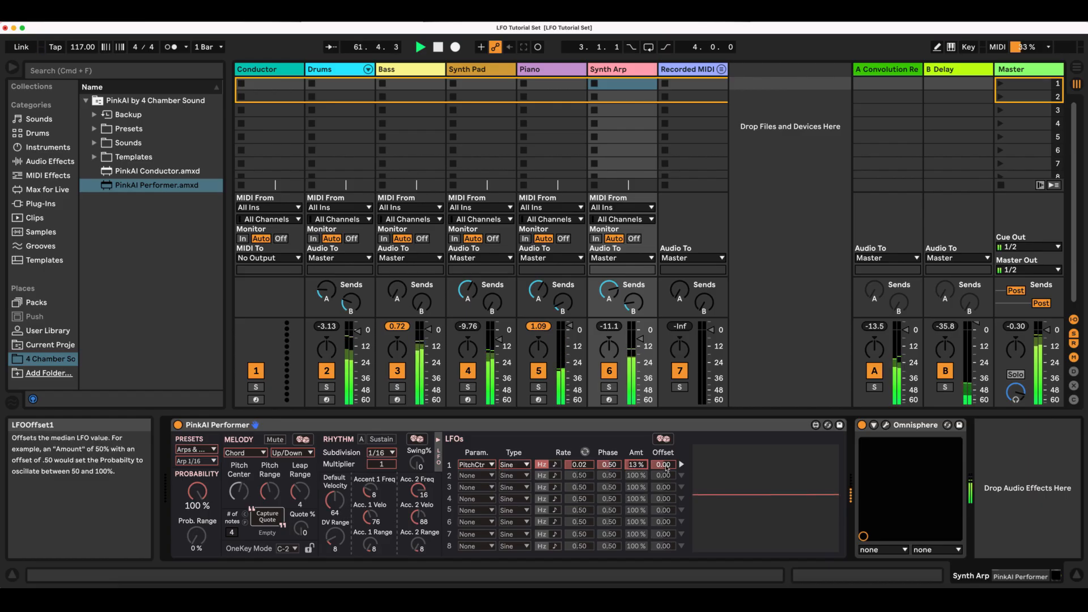
pyautogui.moveTo(667, 468); pyautogui.dragTo(667, 480)
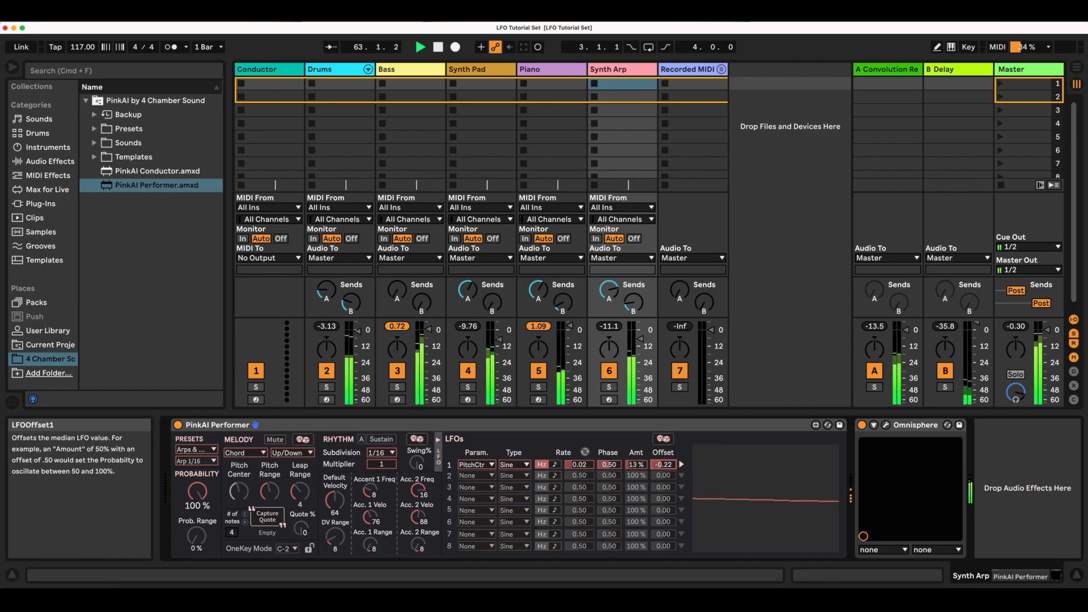
# Assign LFO 2 to PitchRng with a 0.02 Hz rate, 47% amount and -0.17 offset.
pyautogui.click(470, 478)
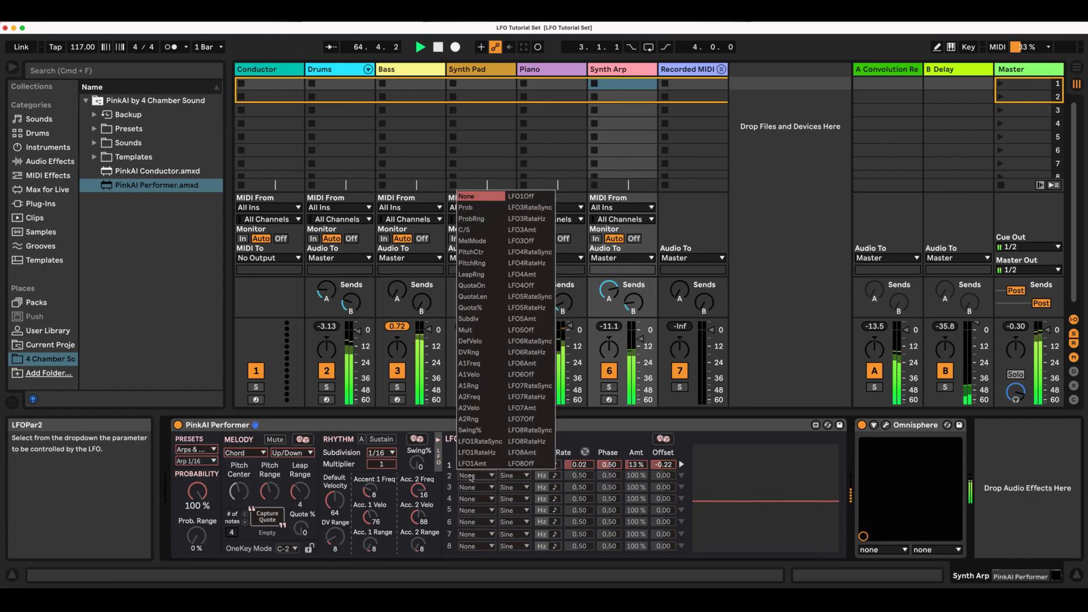
pyautogui.click(481, 267)
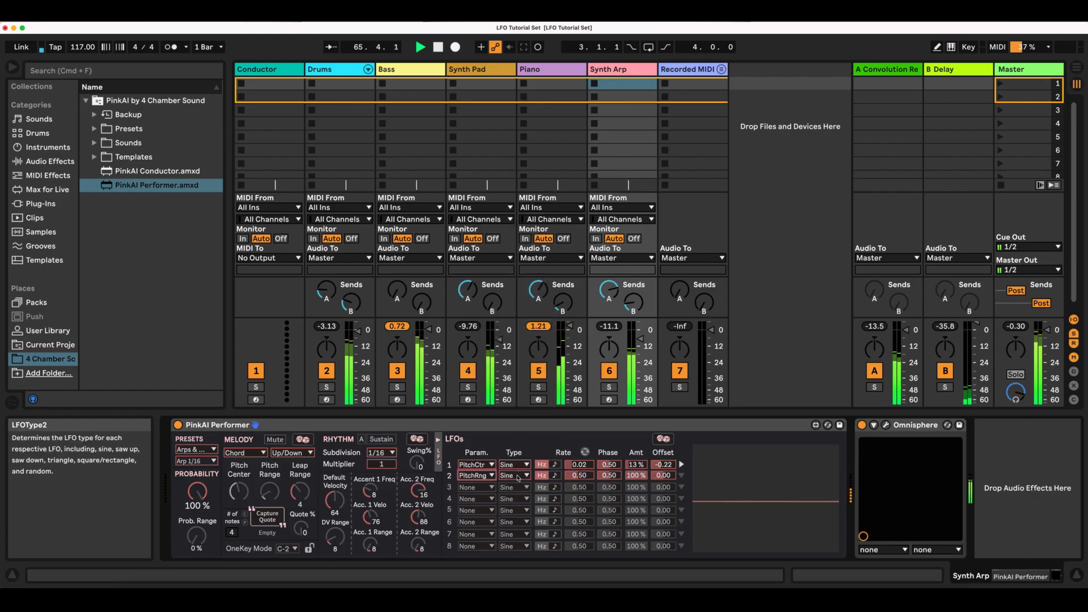
pyautogui.moveTo(580, 475); pyautogui.dragTo(579, 489)
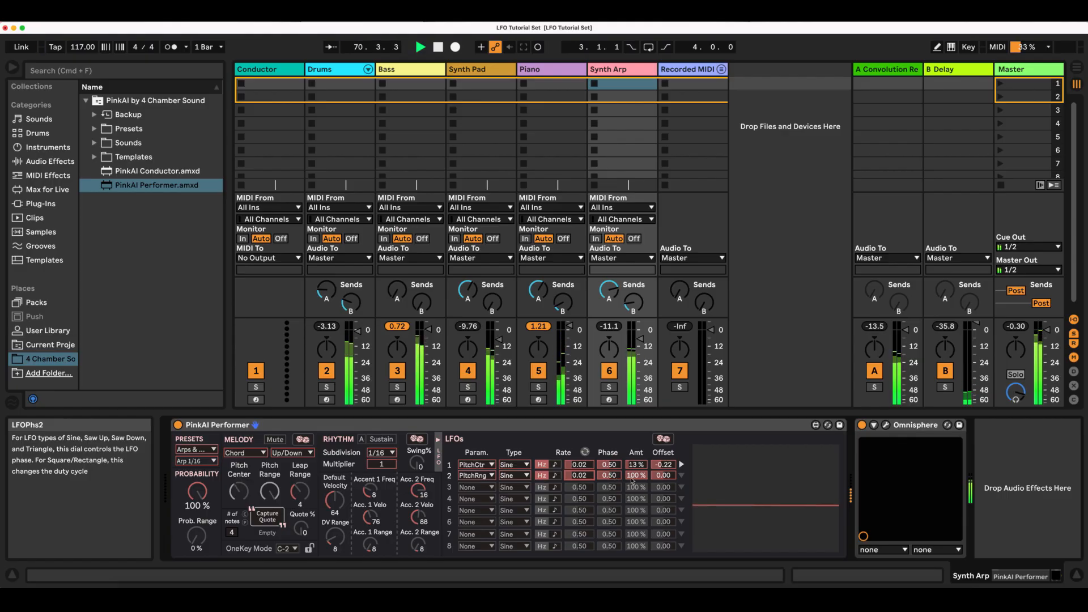
pyautogui.moveTo(632, 481); pyautogui.dragTo(632, 489)
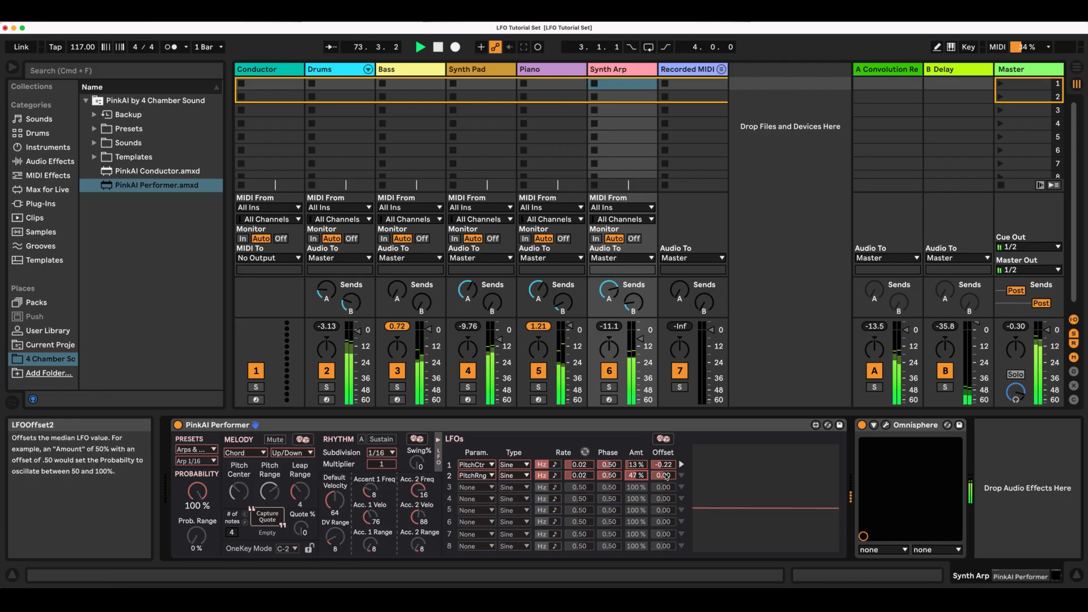
pyautogui.moveTo(664, 476); pyautogui.dragTo(664, 481)
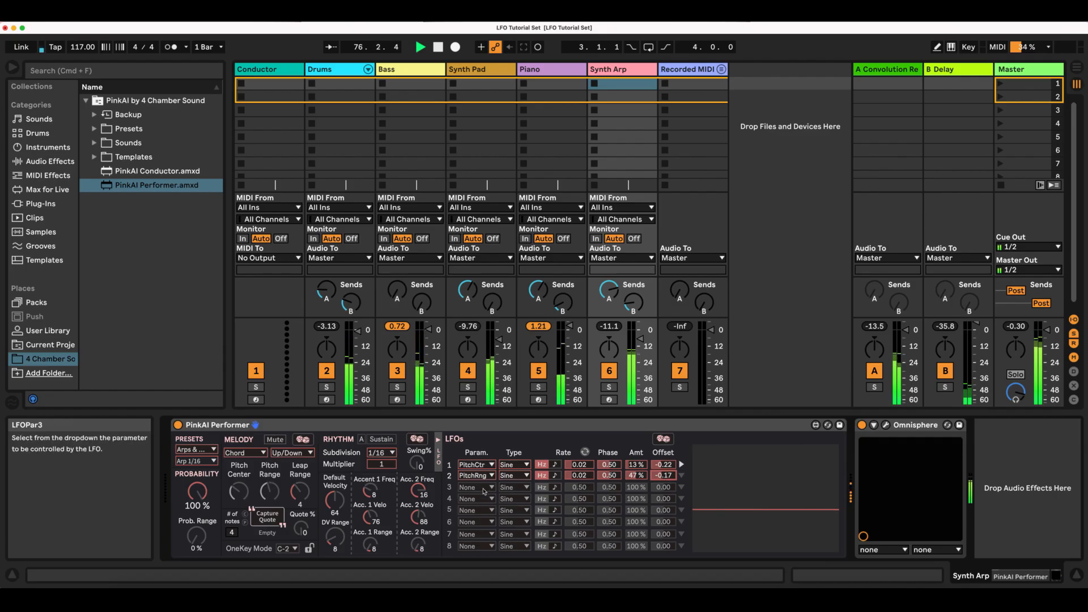
# Assign LFO 3 to LFO1Off with a 0.02 Hz rate and 19% amount, and adjust LFO 2's rate to 0.03 Hz.
pyautogui.click(485, 488)
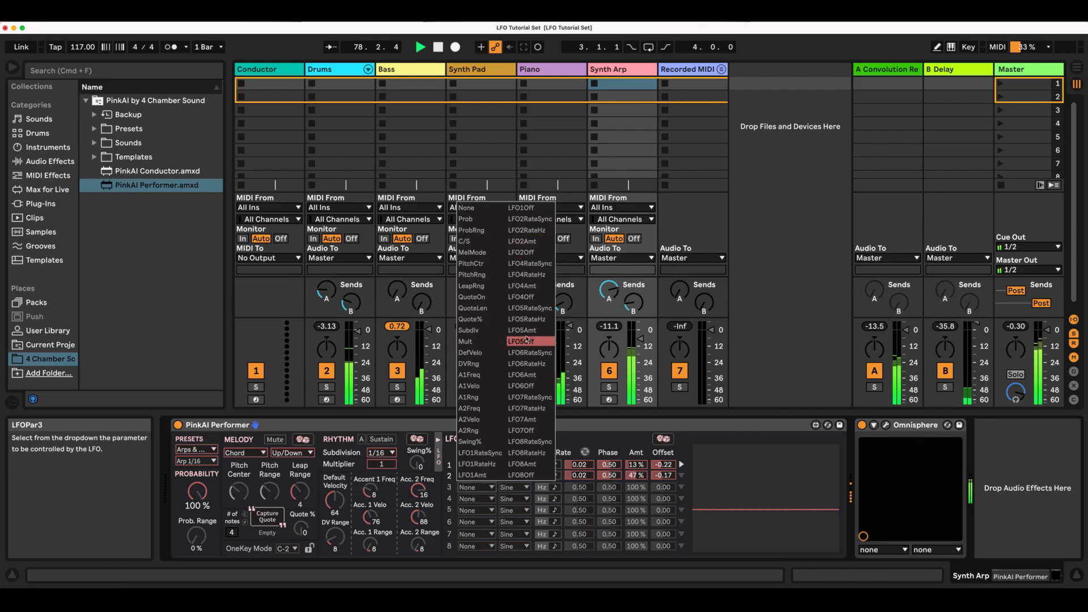
pyautogui.click(530, 209)
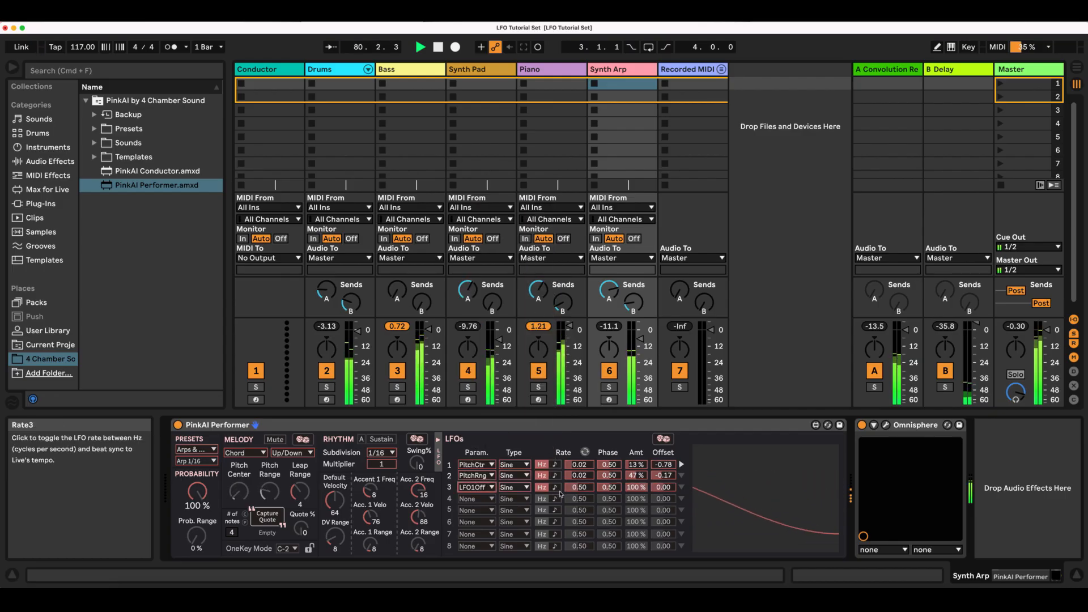
pyautogui.moveTo(574, 491); pyautogui.dragTo(574, 524)
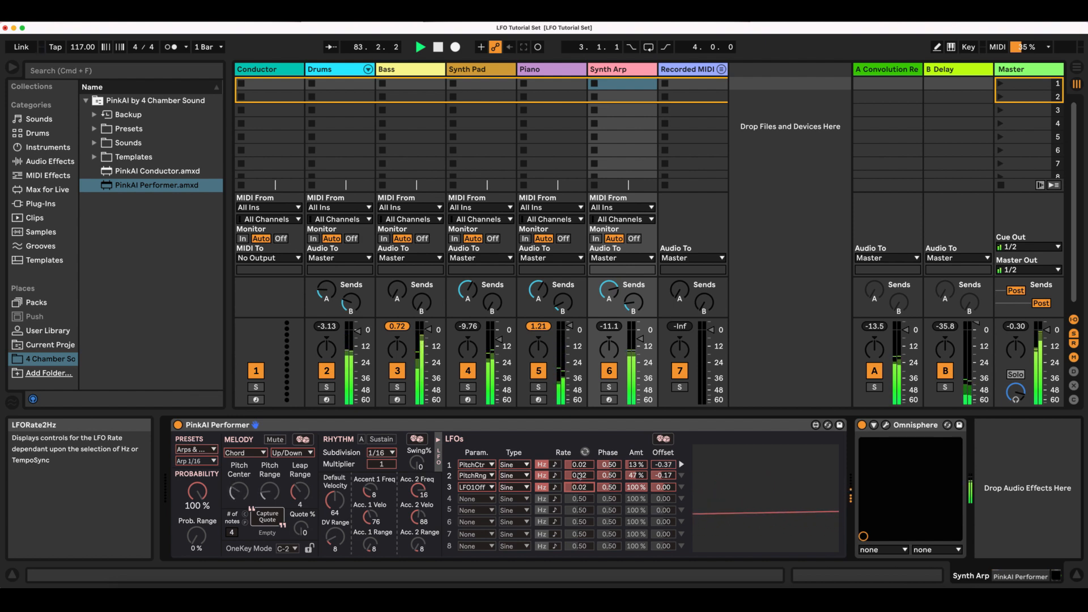
pyautogui.moveTo(578, 476); pyautogui.dragTo(629, 512)
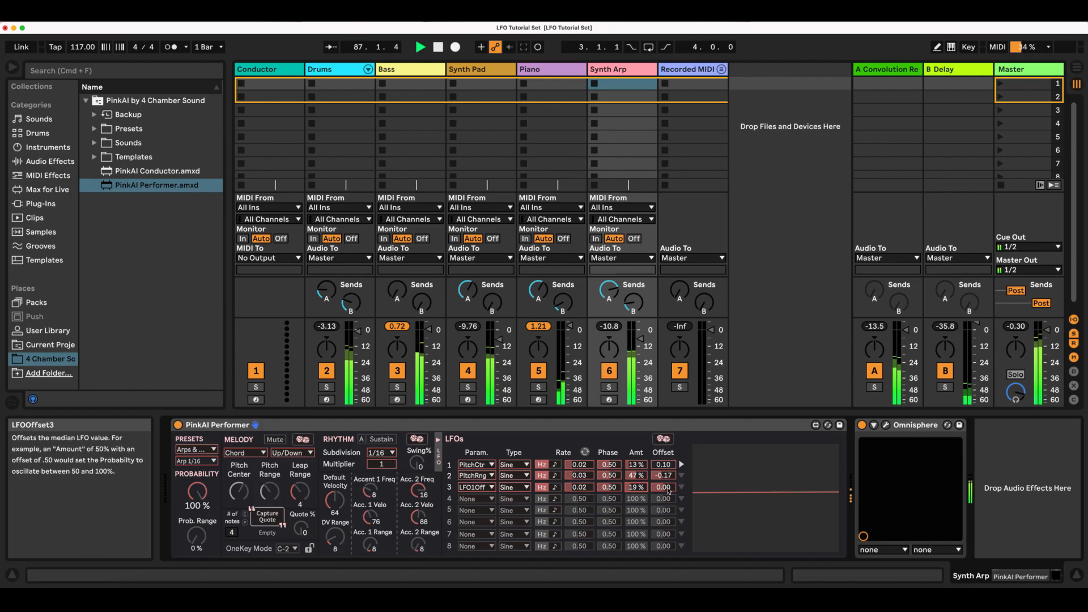
# Set the rates of LFOs 4, 5 and 6 to 0.02 Hz each.
pyautogui.click(480, 502)
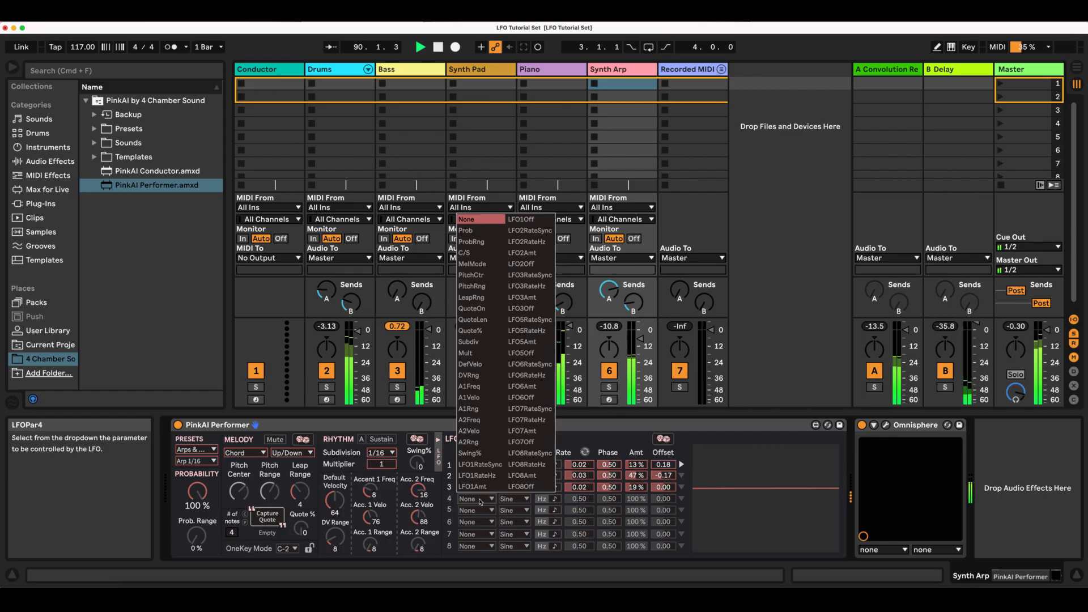
pyautogui.click(480, 501)
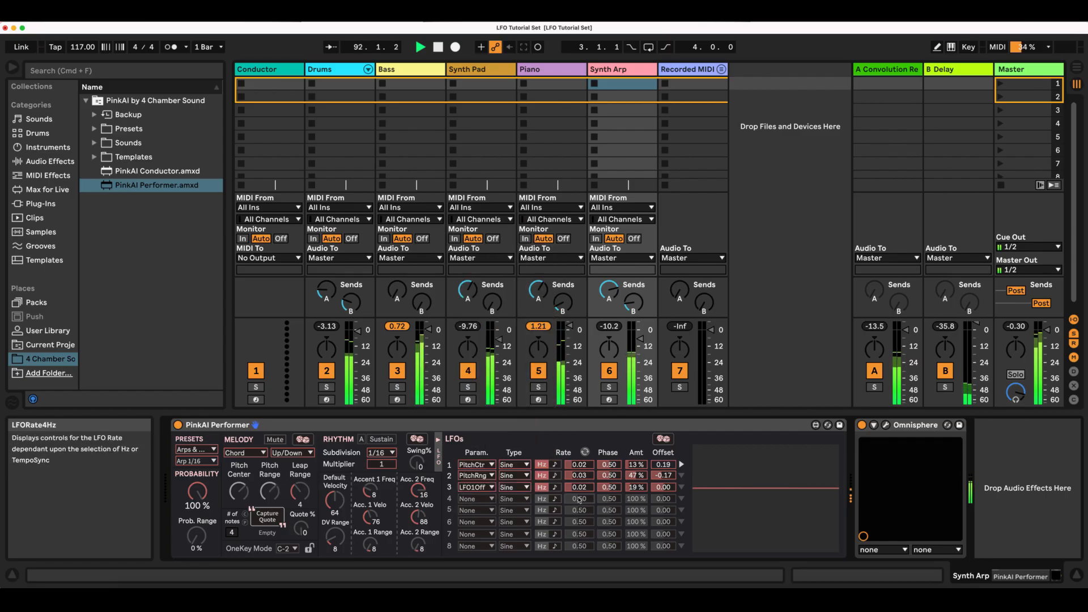
pyautogui.click(578, 499)
pyautogui.write('.')
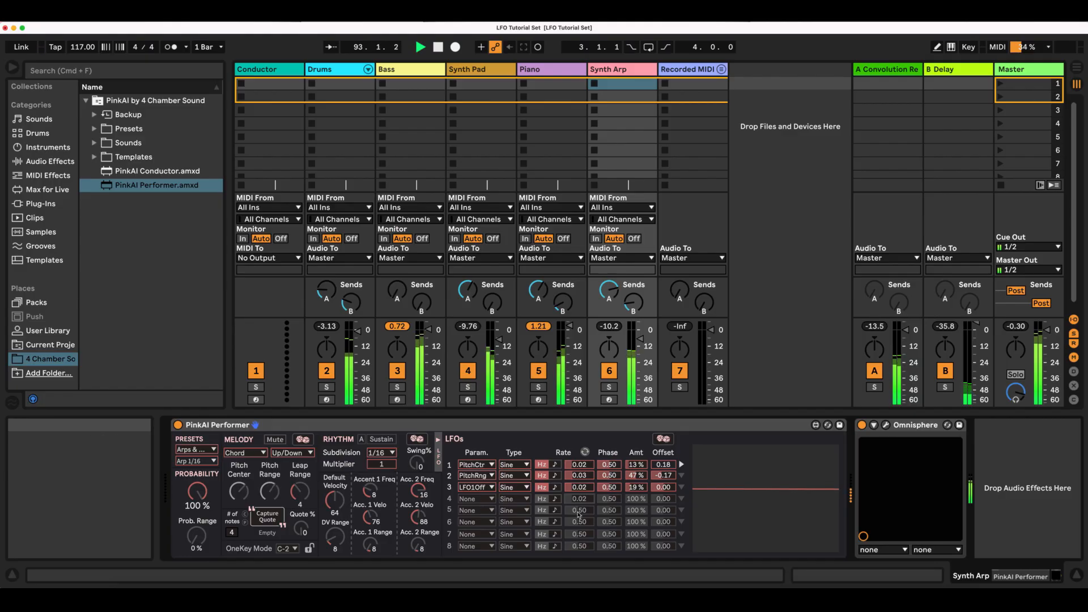
pyautogui.click(581, 513)
pyautogui.write('.02')
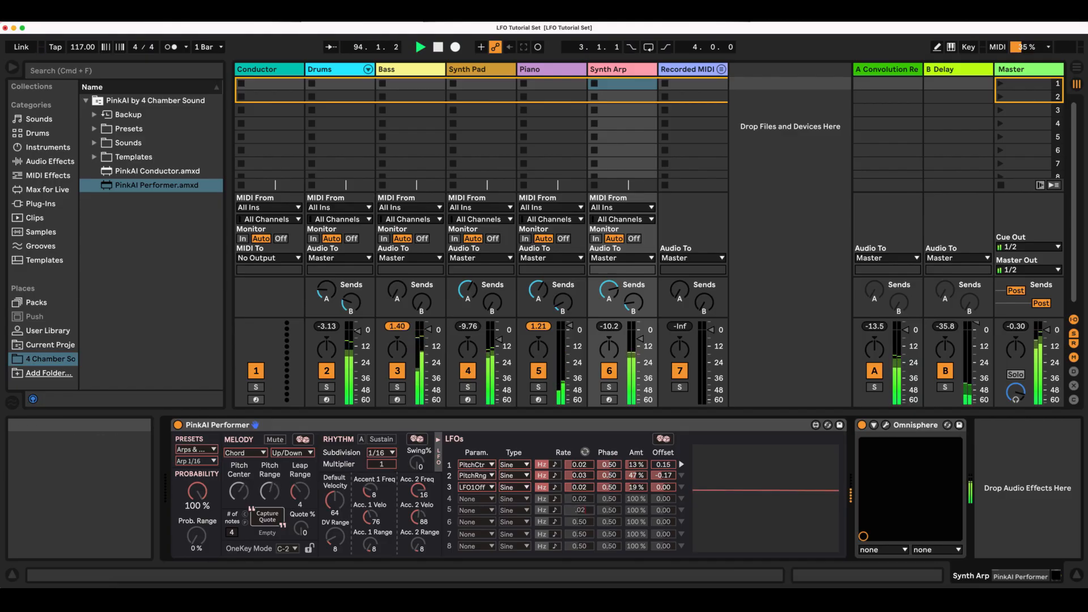
pyautogui.press('Return')
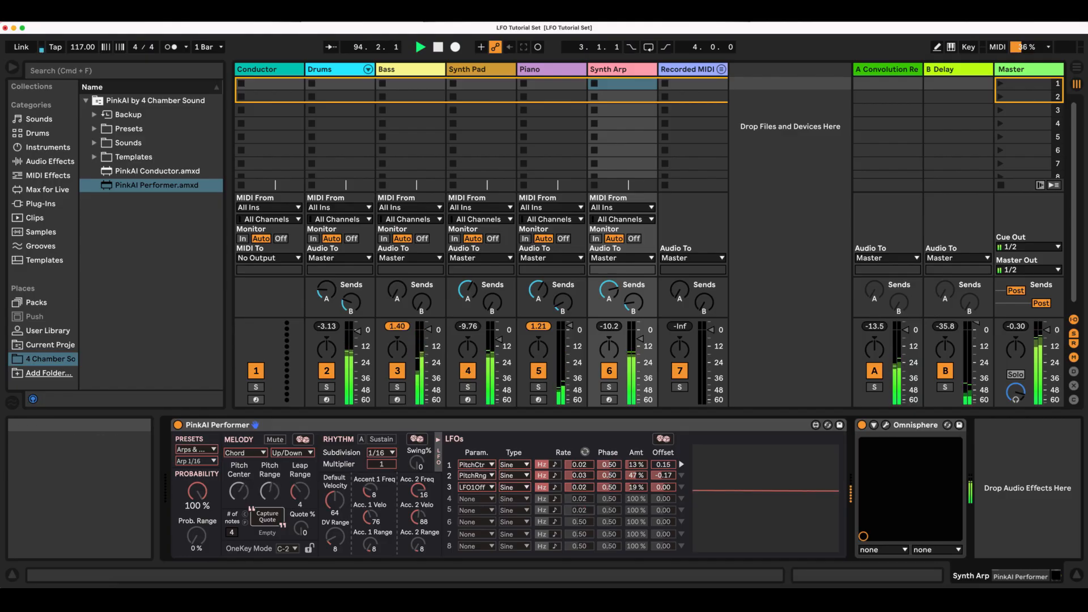
pyautogui.click(580, 522)
pyautogui.write('.02')
pyautogui.press('Return')
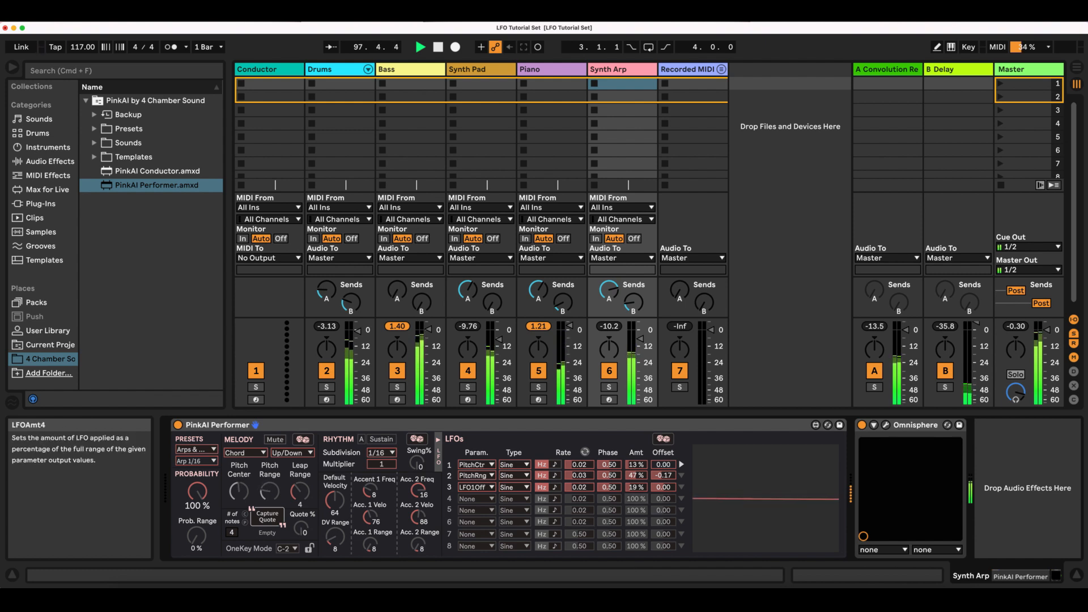
# Set the amounts of LFOs 4, 5 and 6 to 46%, 41% and 56%, and their offsets to -0.33, -0.08 and 0.08.
pyautogui.moveTo(636, 499); pyautogui.dragTo(636, 513)
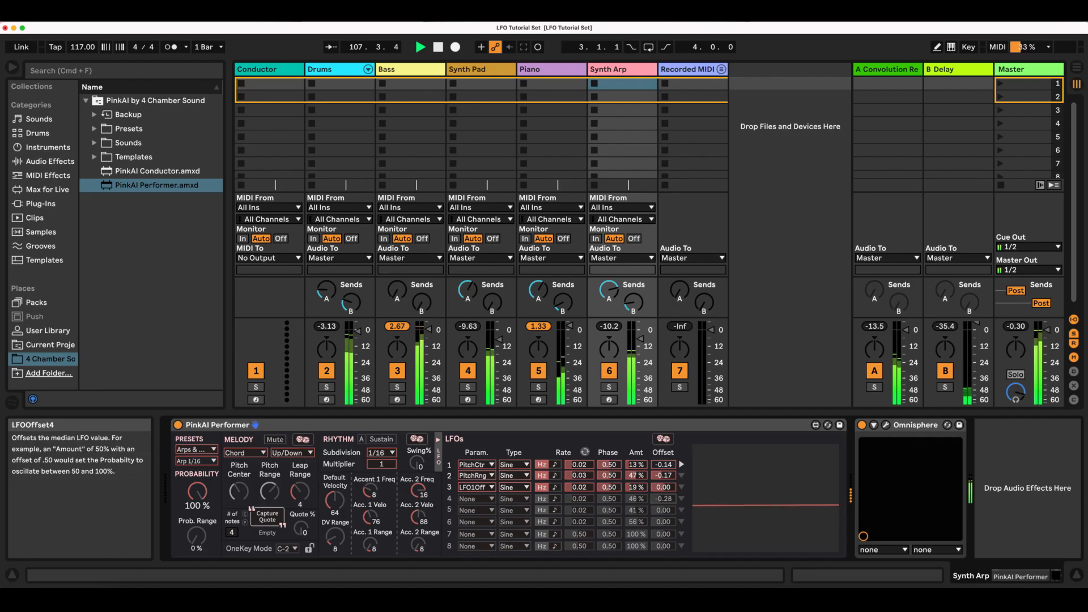
pyautogui.moveTo(662, 499); pyautogui.dragTo(663, 513)
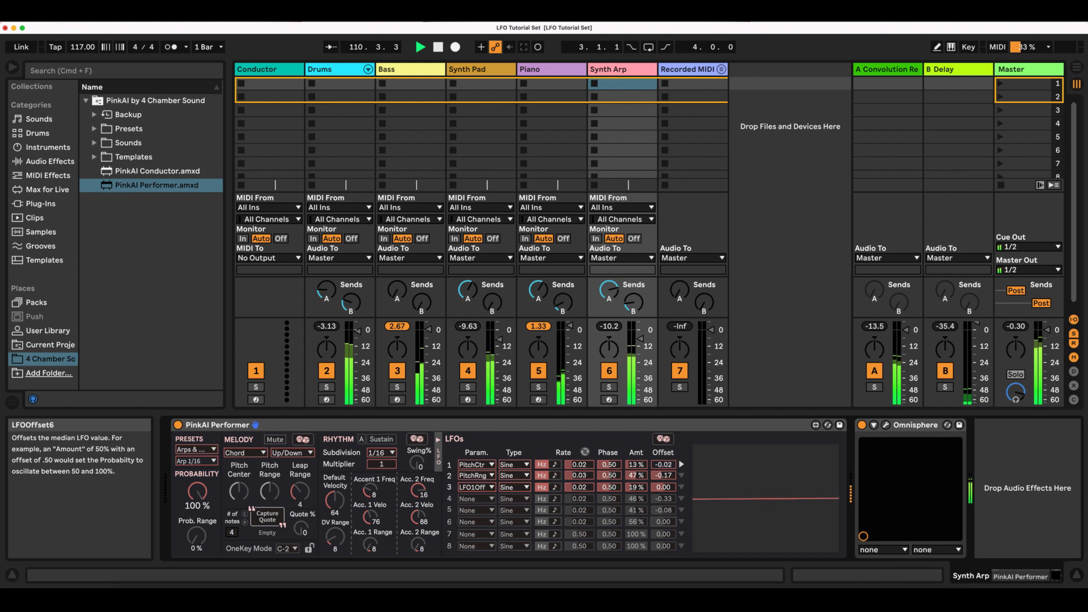
pyautogui.moveTo(663, 521); pyautogui.dragTo(663, 519)
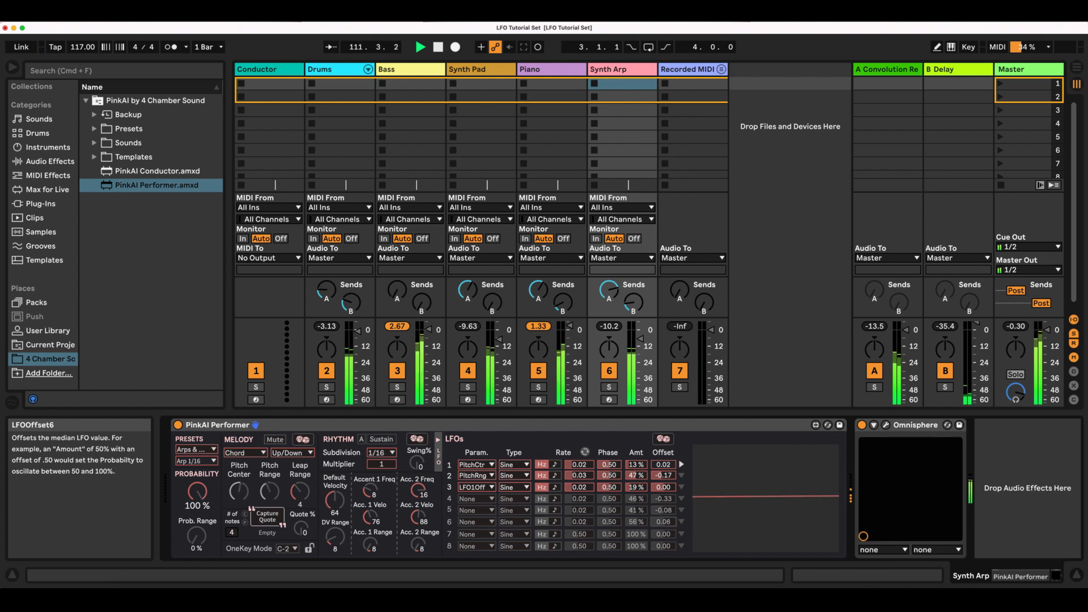
# Assign LFO 4 to DefVelo, LFO 5 to A1Velo and LFO 6 to A2Velo.
pyautogui.click(476, 499)
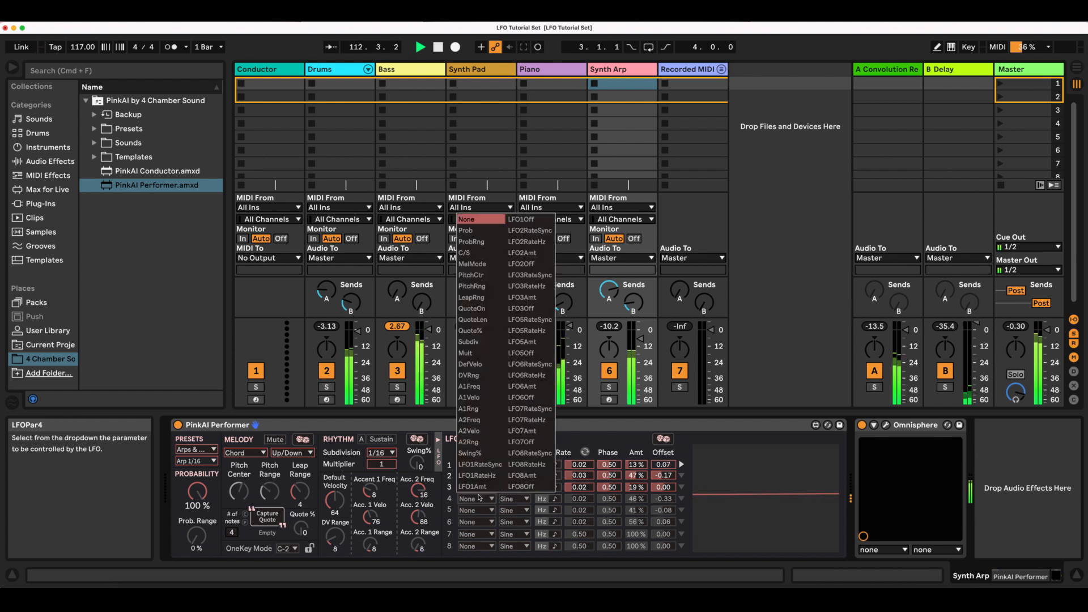
pyautogui.click(476, 365)
pyautogui.click(478, 511)
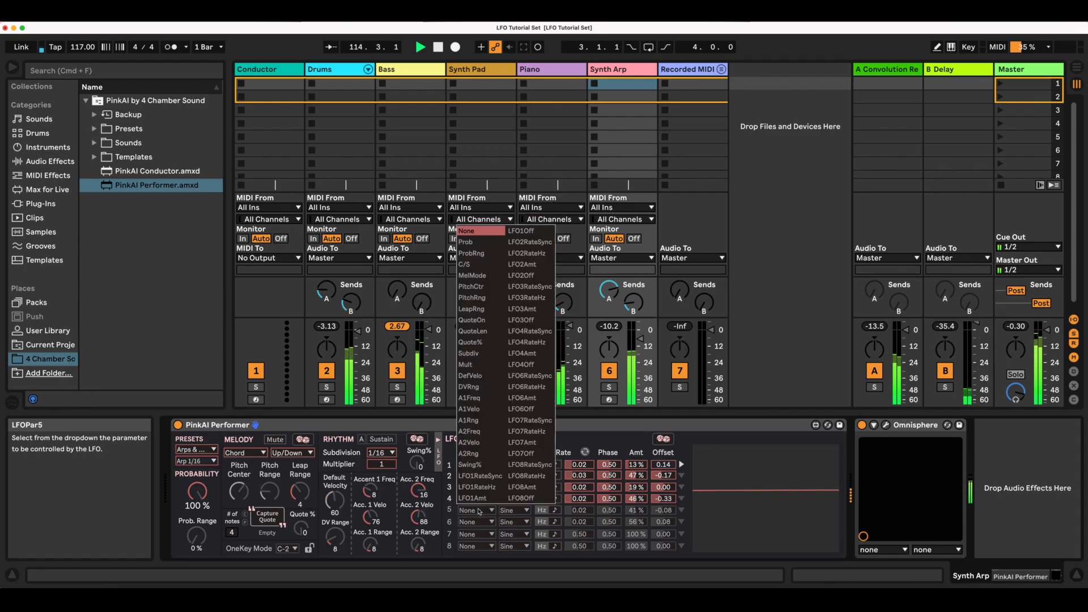
pyautogui.click(478, 409)
pyautogui.click(476, 522)
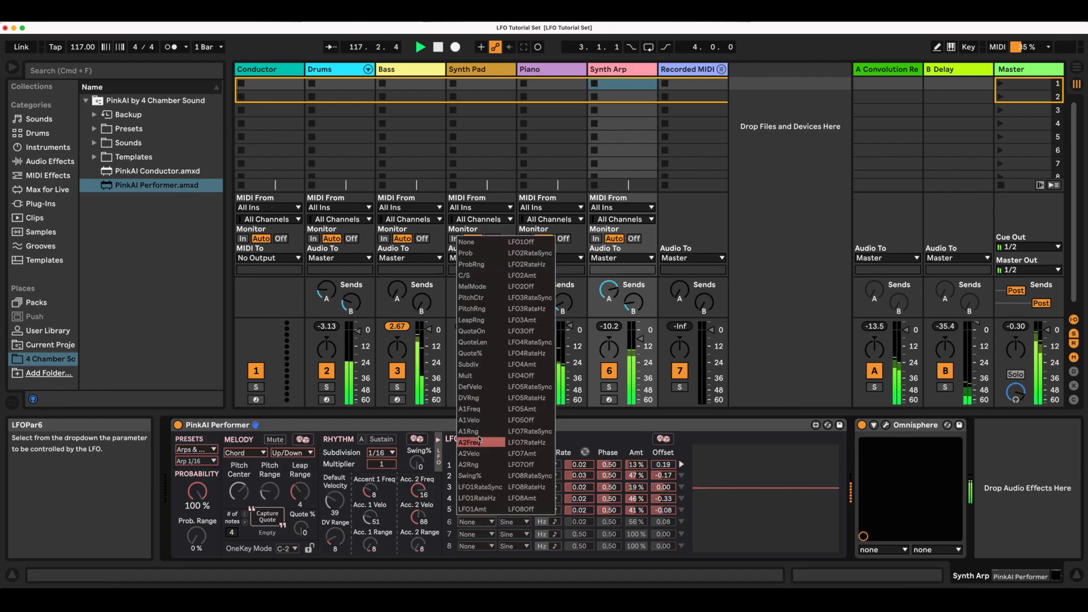
pyautogui.click(470, 454)
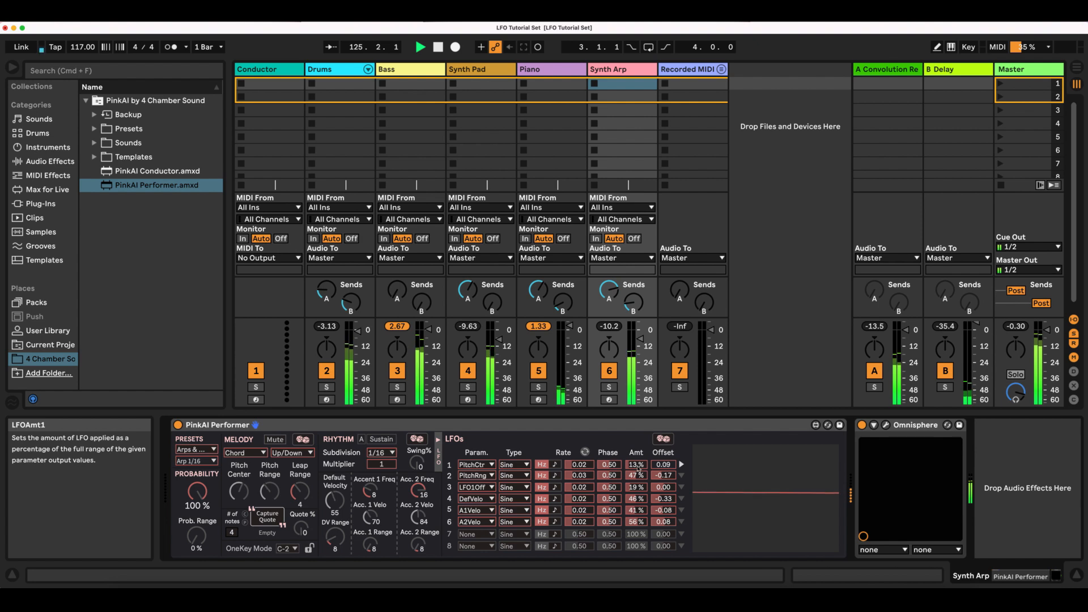
# Start arrangement recording and display the unfolded Recorded MIDI group's tracks in Arrangement View.
pyautogui.click(456, 48)
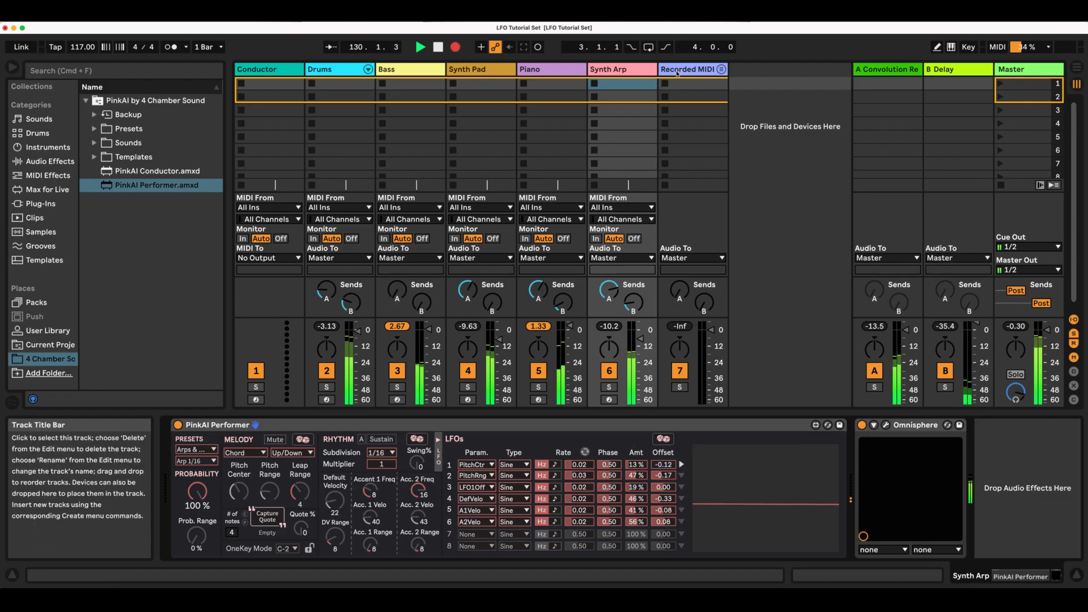
pyautogui.press('Tab')
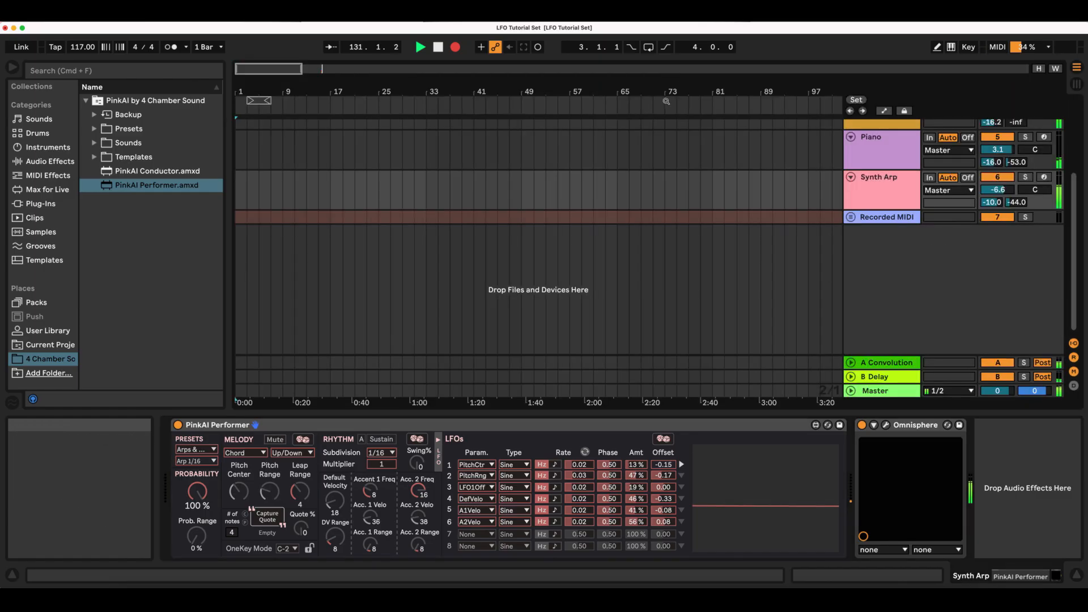
pyautogui.scroll(-5, 764, 270)
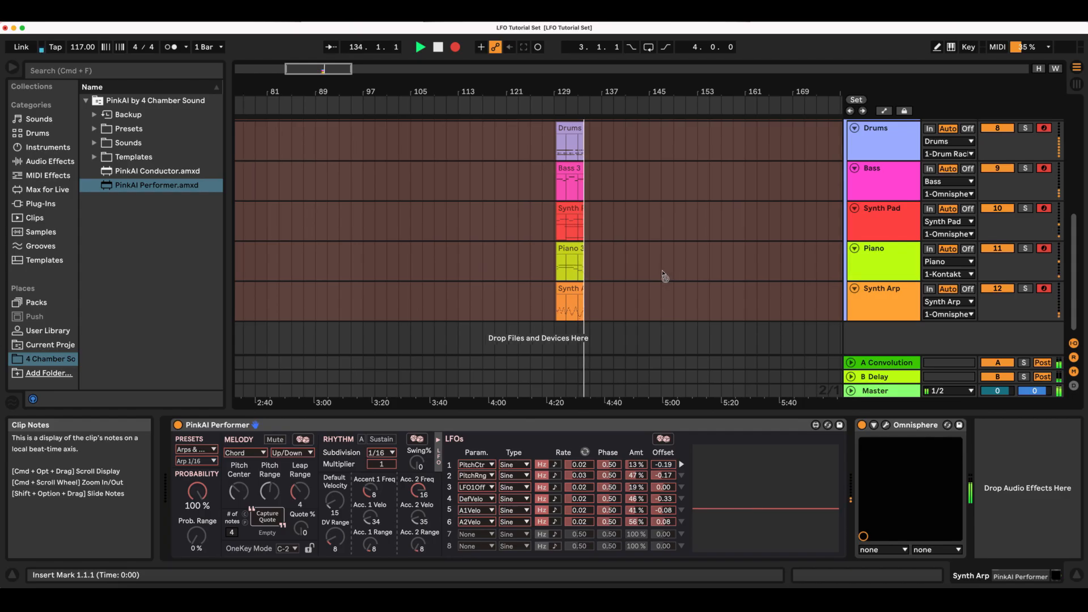
pyautogui.moveTo(599, 92)
pyautogui.mouseDown()
pyautogui.moveTo(599, 116)
pyautogui.moveTo(599, 89)
pyautogui.mouseUp()
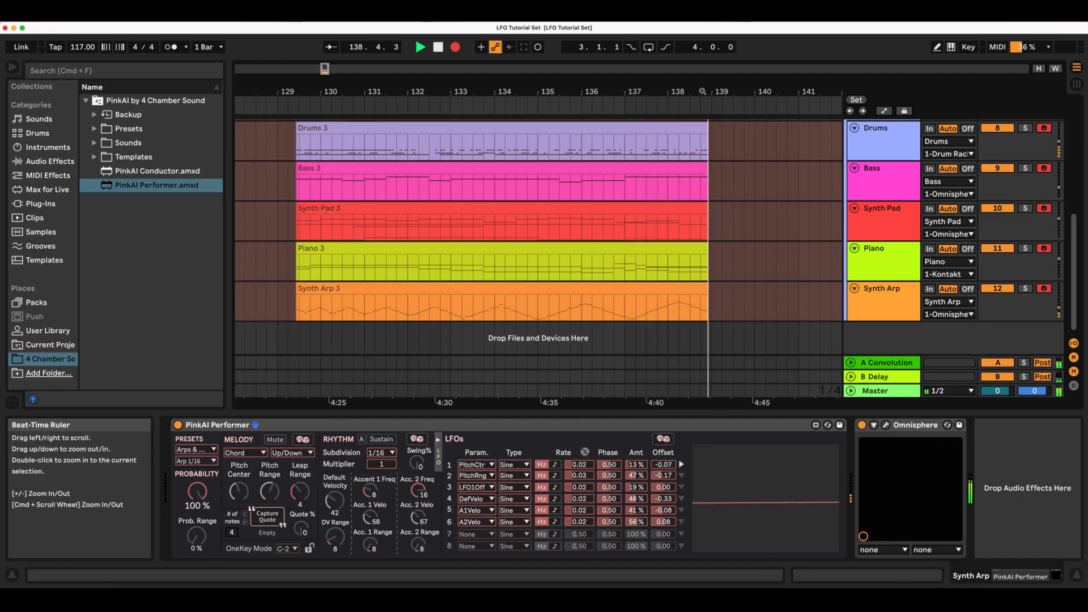
# Increase the height of the recording Synth Arp track to examine its note pattern over the recorded bars.
pyautogui.moveTo(1003, 321); pyautogui.dragTo(983, 363)
pyautogui.scroll(-3, 804, 299)
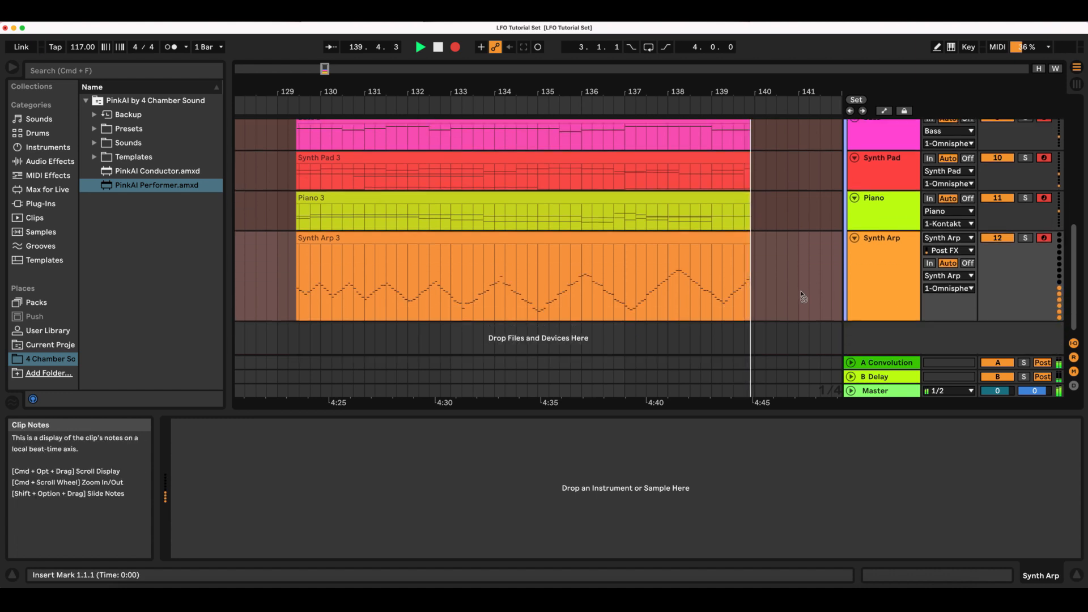
pyautogui.hscroll(2, 804, 299)
pyautogui.moveTo(901, 266); pyautogui.dragTo(756, 261)
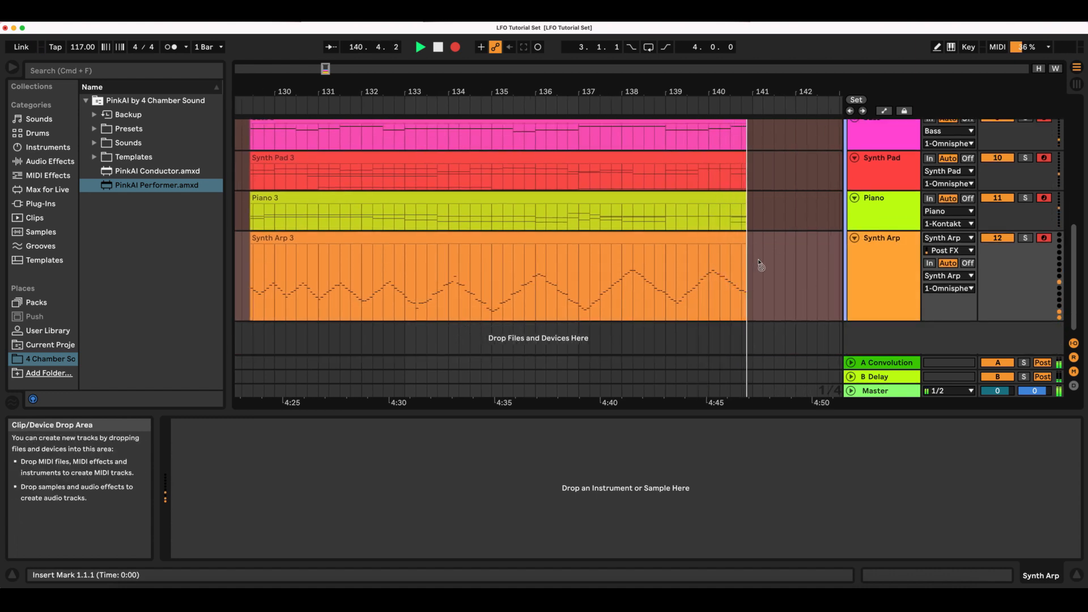
pyautogui.moveTo(658, 89); pyautogui.dragTo(658, 69)
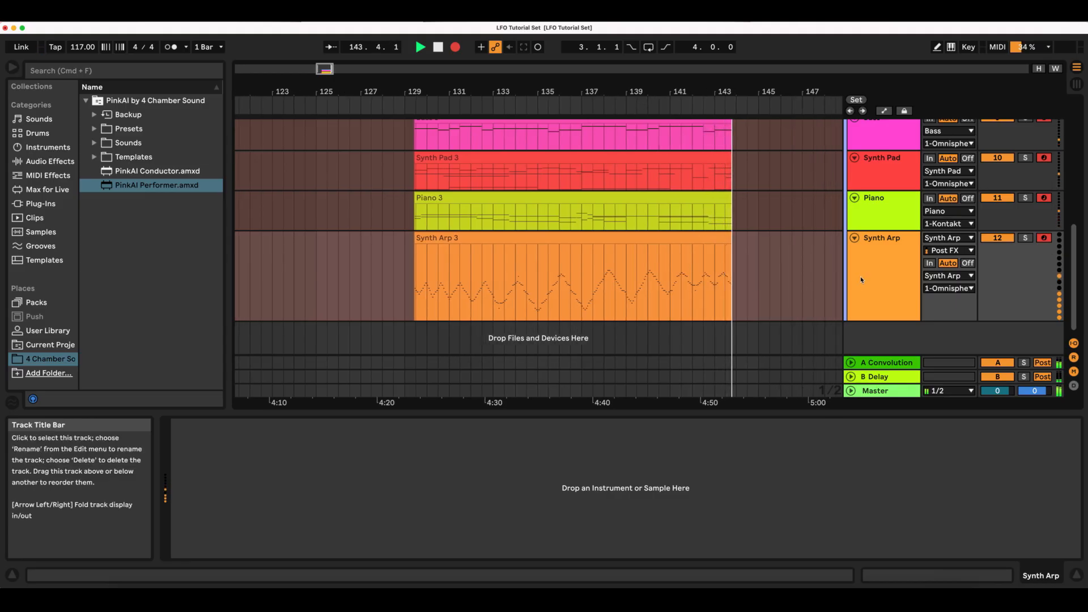
# Show the original Synth Arp track's Performer device, followed by the Conductor track's device.
pyautogui.scroll(10, 860, 277)
pyautogui.click(883, 274)
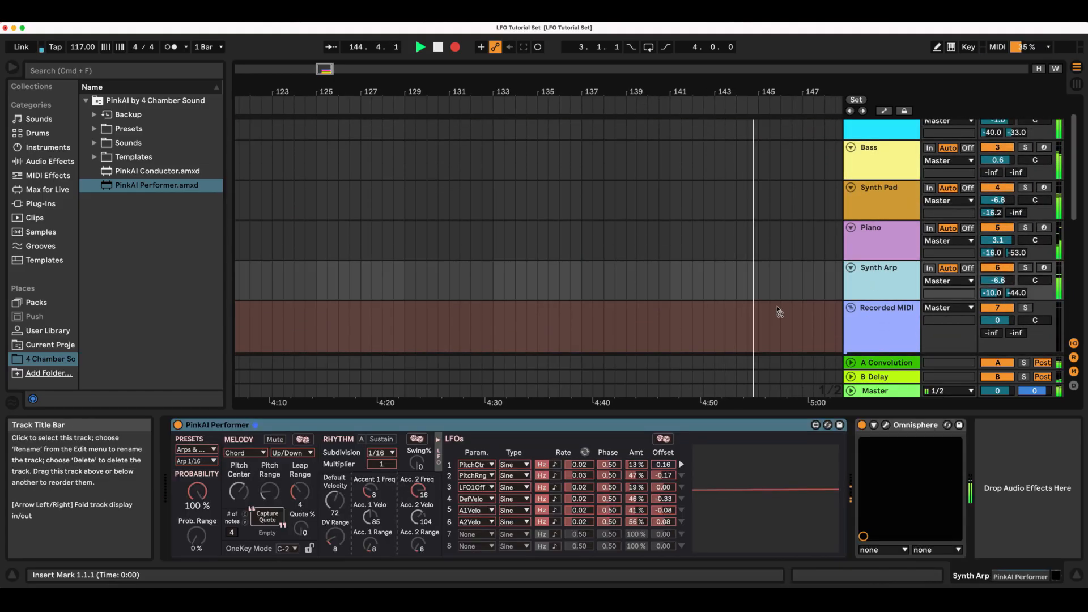
pyautogui.scroll(2, 889, 158)
pyautogui.click(895, 129)
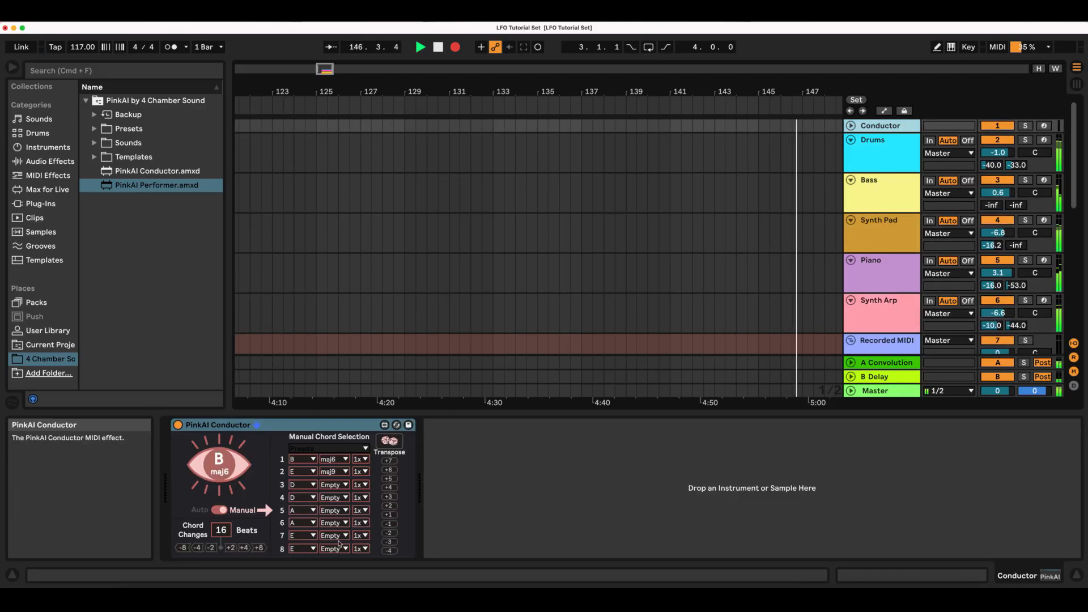